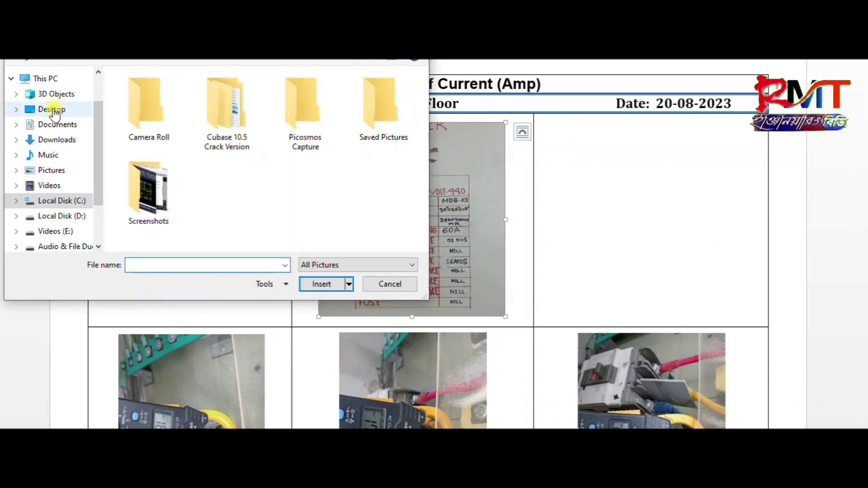
Step: Try to replace the SDB-4 label photo with TimePhoto_20230813_143654 from the 13.08.2023 (SDB-1,2-4th Floor) evidence folder
click(53, 110)
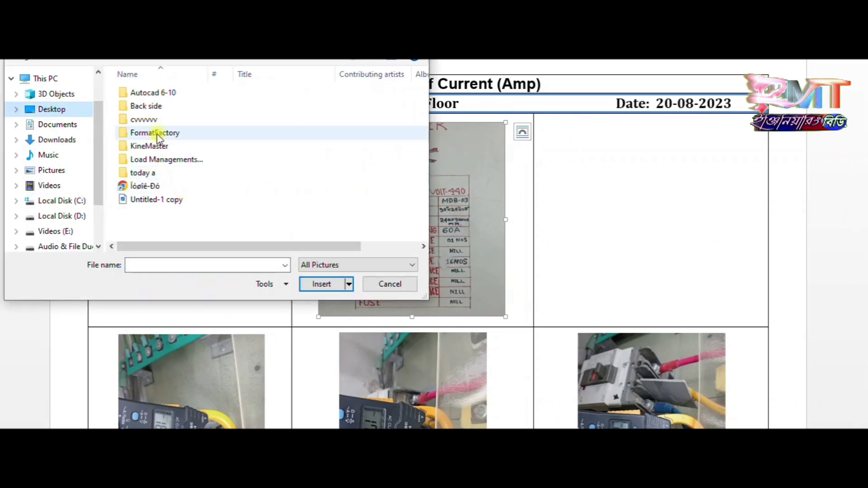
click(159, 160)
double_click(159, 160)
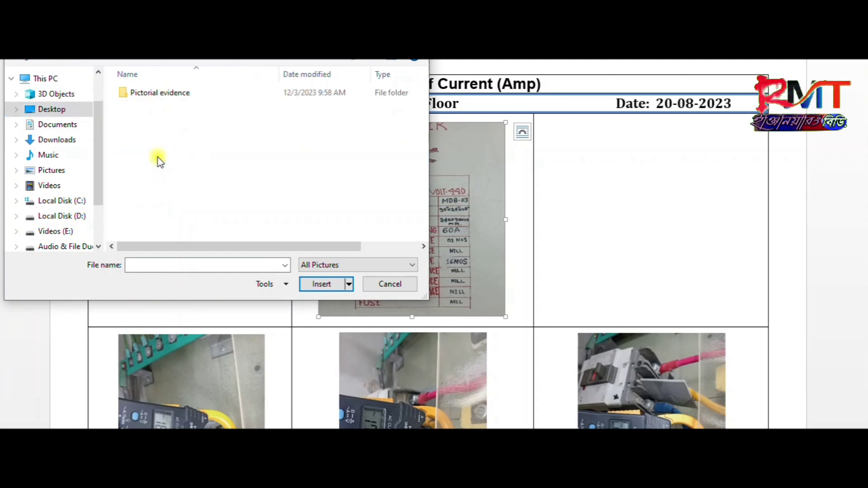
double_click(157, 91)
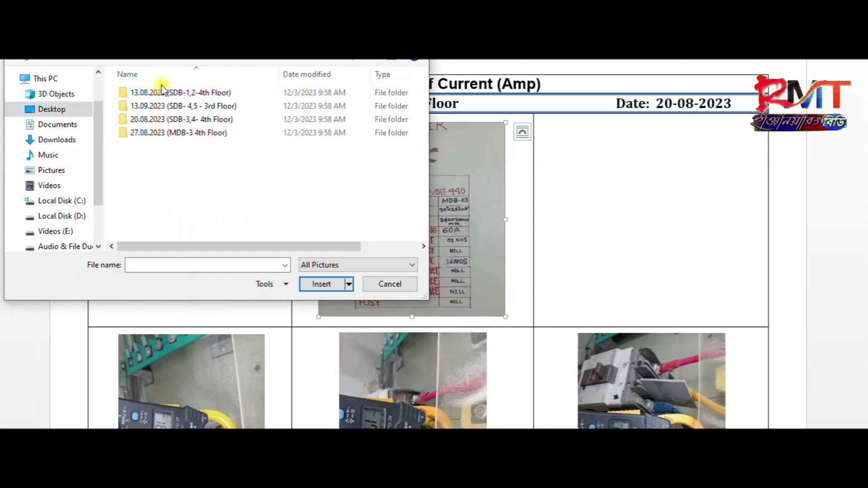
double_click(161, 93)
double_click(154, 96)
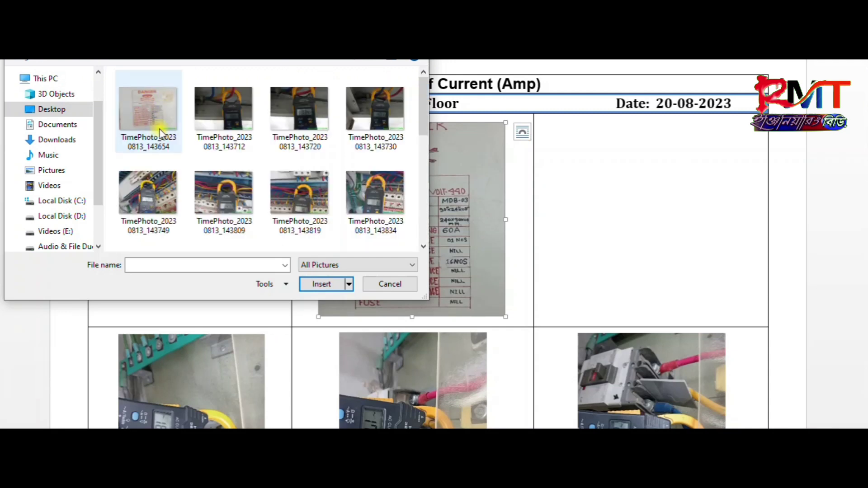
click(145, 108)
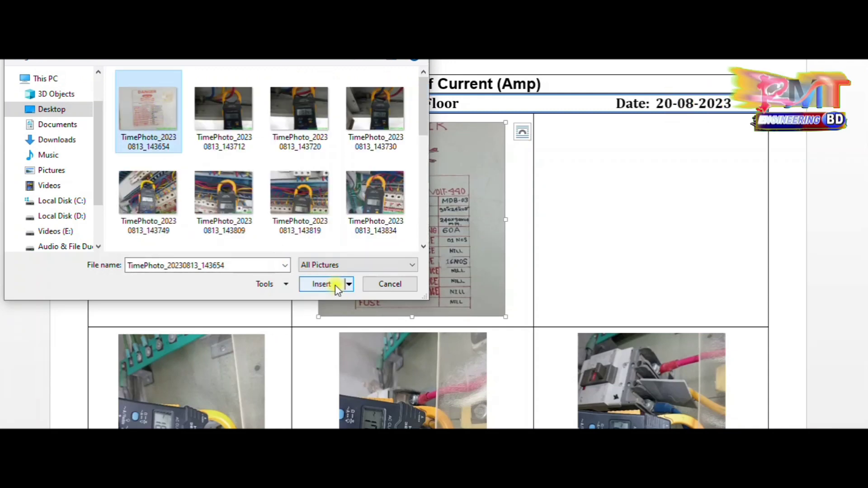
click(399, 287)
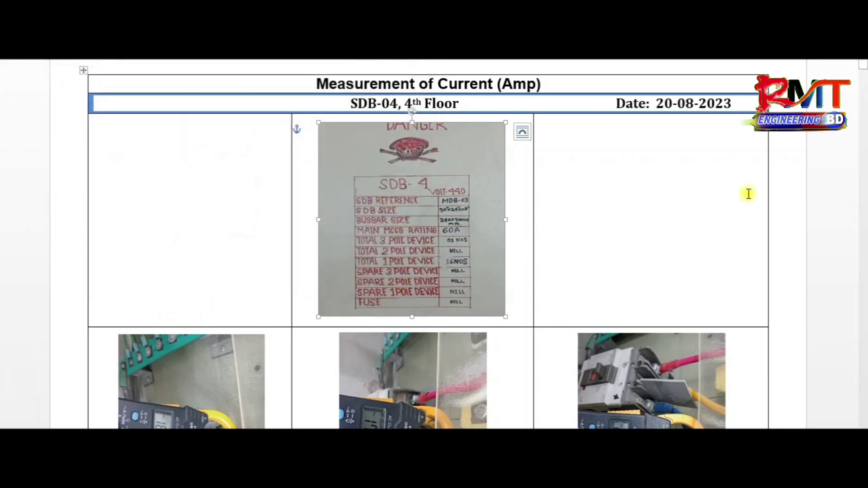
Step: Try to change the first clamp-meter photo below the SDB-4 label to a picture from the 13.08.2023 (SDB-1,2-4th Floor) folder
scroll(864, 68, down, 8)
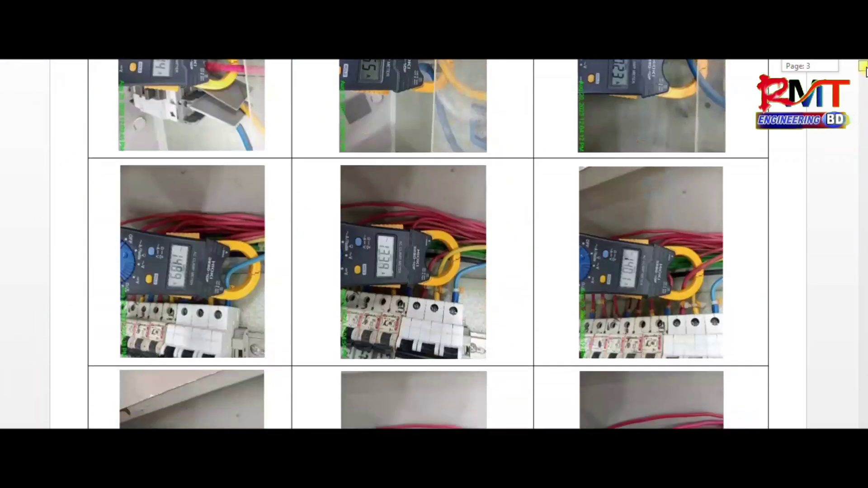
scroll(863, 67, up, 3)
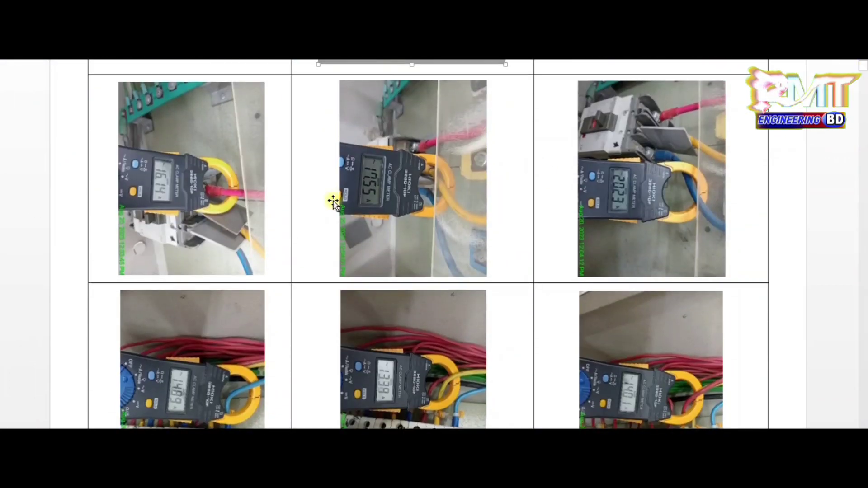
click(192, 189)
right_click(195, 190)
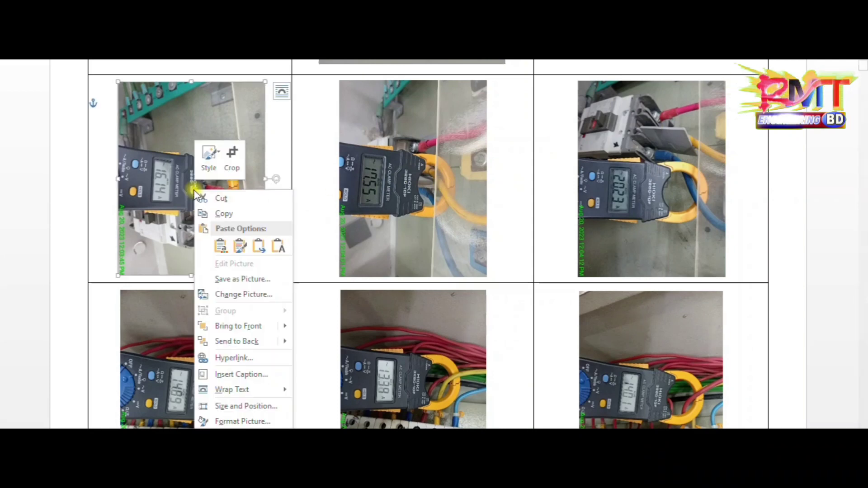
click(252, 296)
click(535, 195)
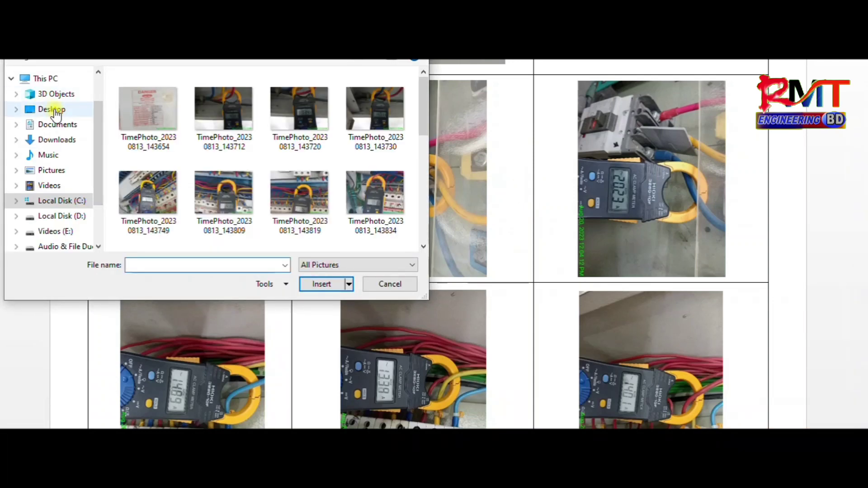
click(50, 109)
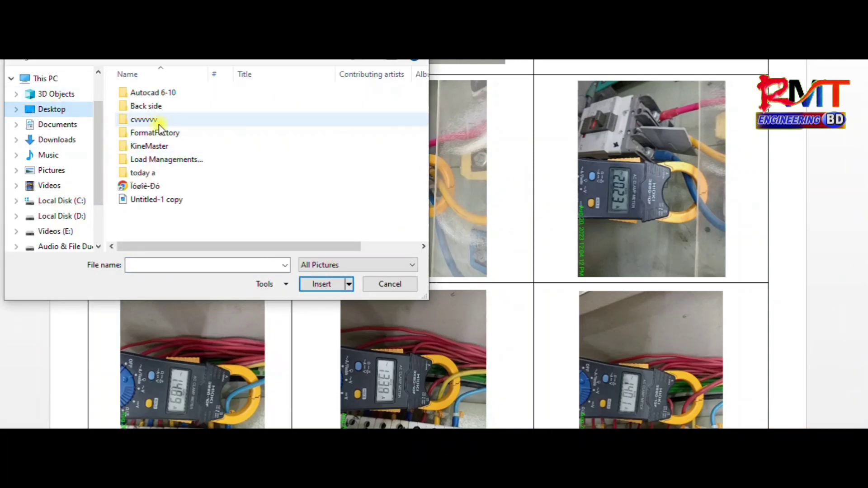
double_click(156, 161)
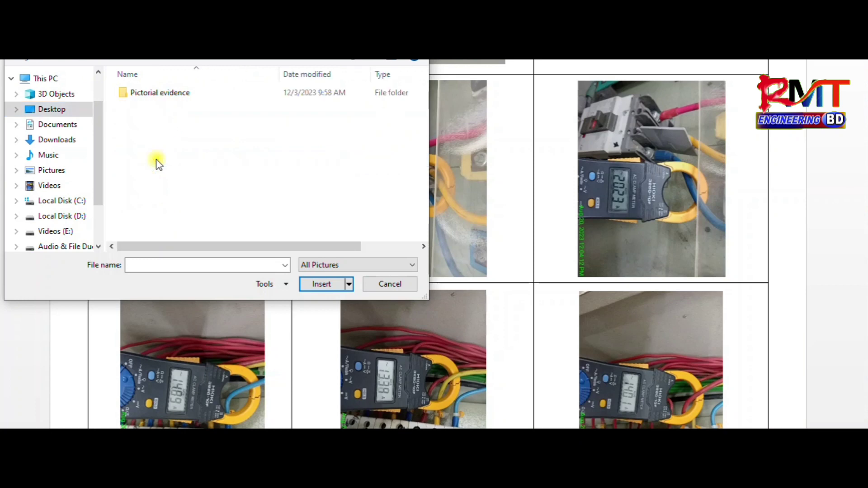
double_click(156, 92)
double_click(156, 93)
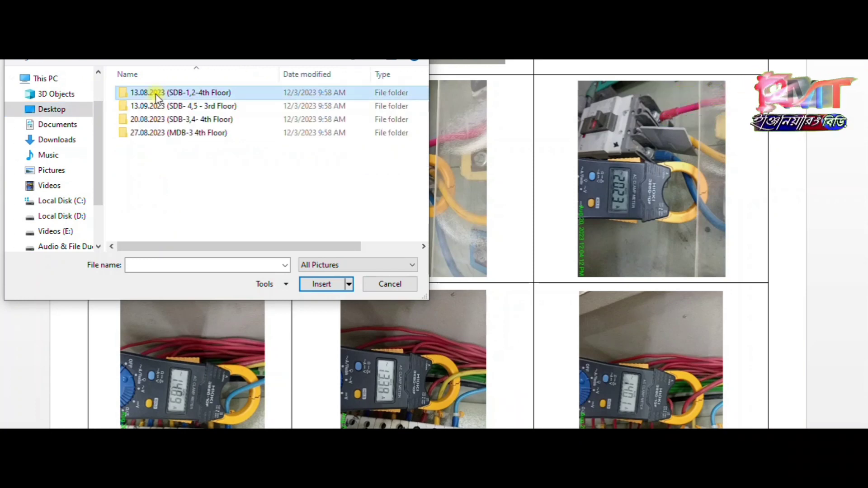
click(156, 93)
double_click(156, 94)
click(226, 109)
double_click(226, 109)
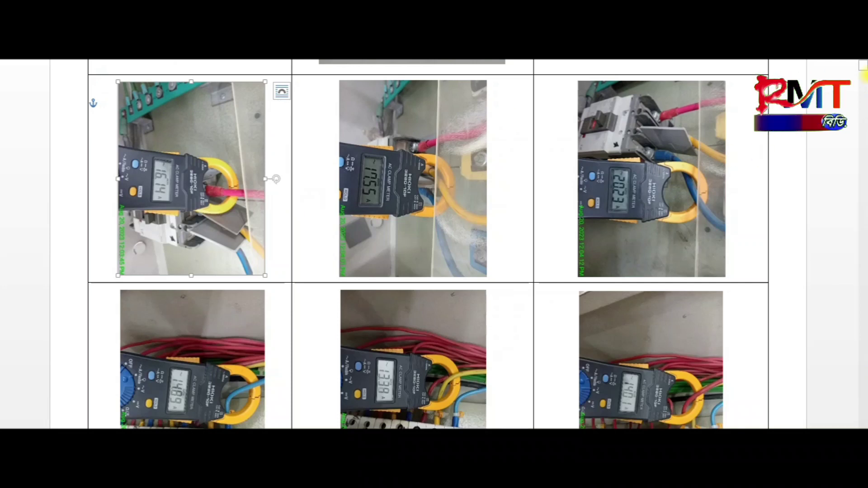
Step: Review the current-measurement photo tables through to the closing note and back to the SDB-03, 4th Floor table
drag(864, 66, 864, 368)
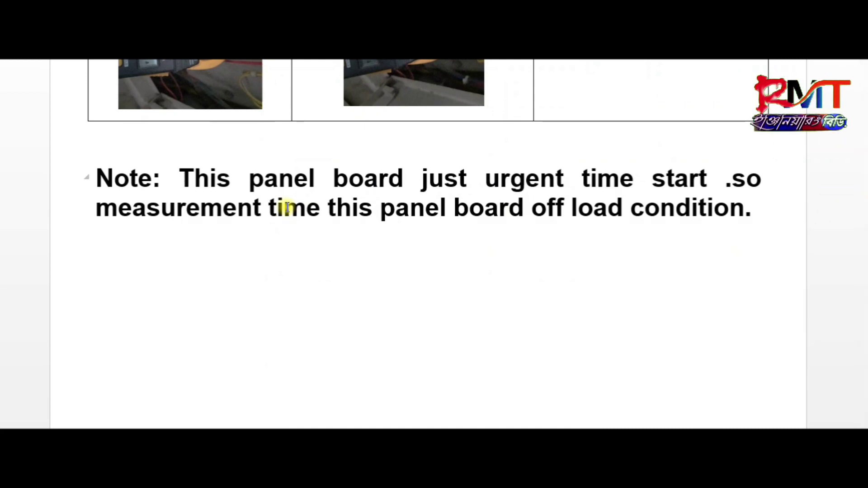
triple_click(193, 153)
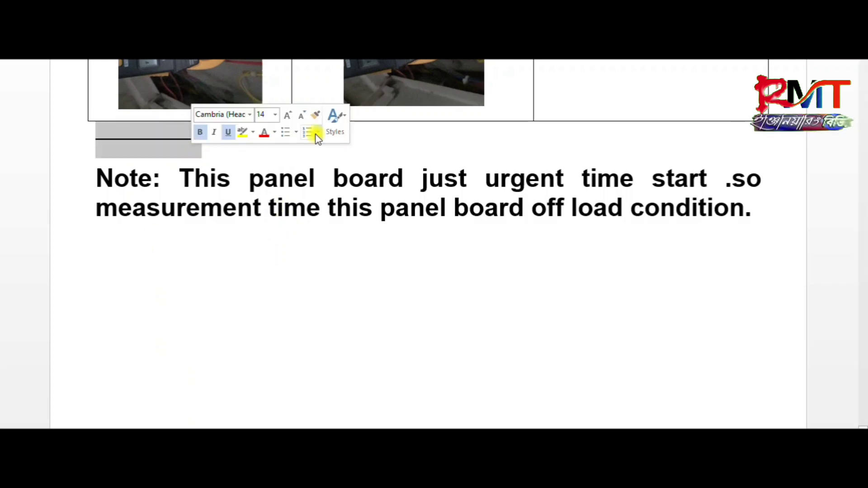
scroll(508, 261, up, 8)
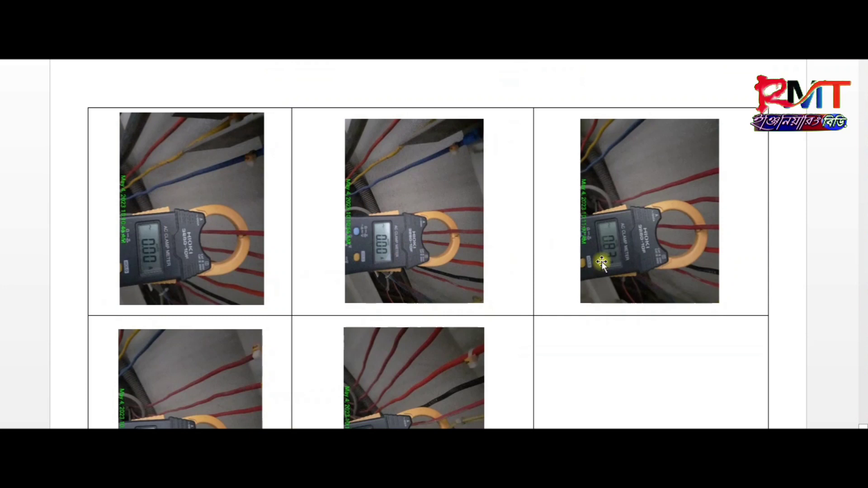
scroll(863, 122, up, 15)
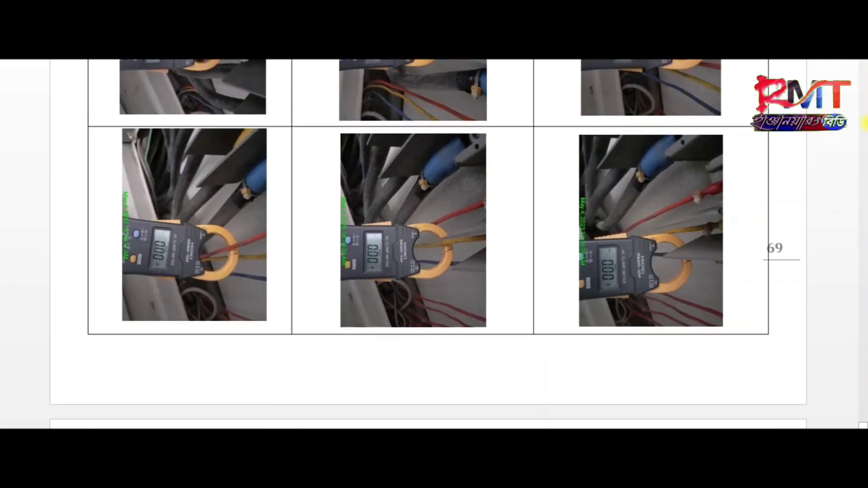
scroll(863, 122, up, 15)
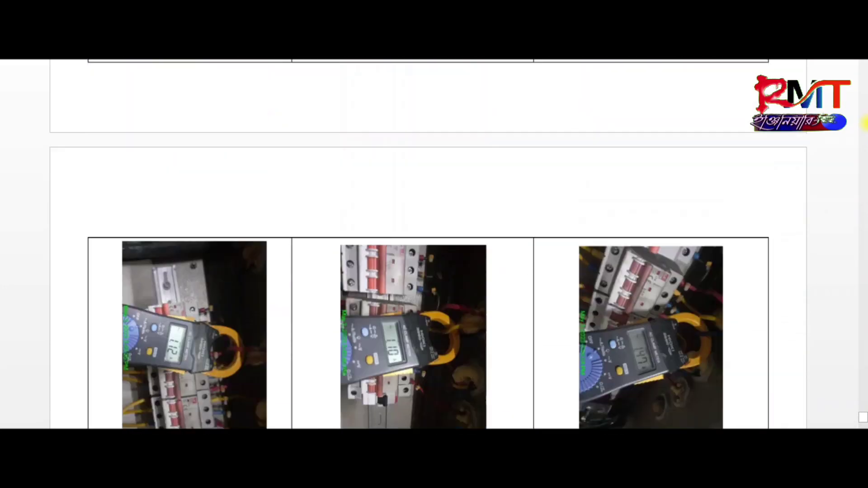
scroll(863, 122, up, 15)
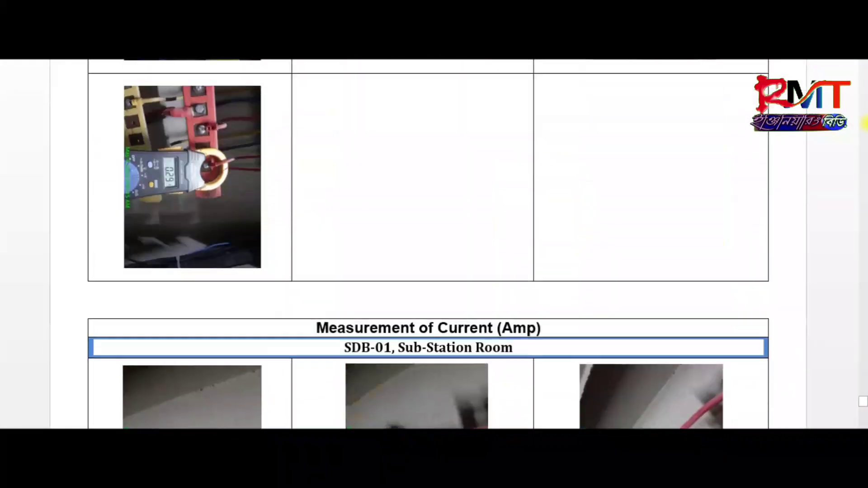
scroll(863, 122, up, 15)
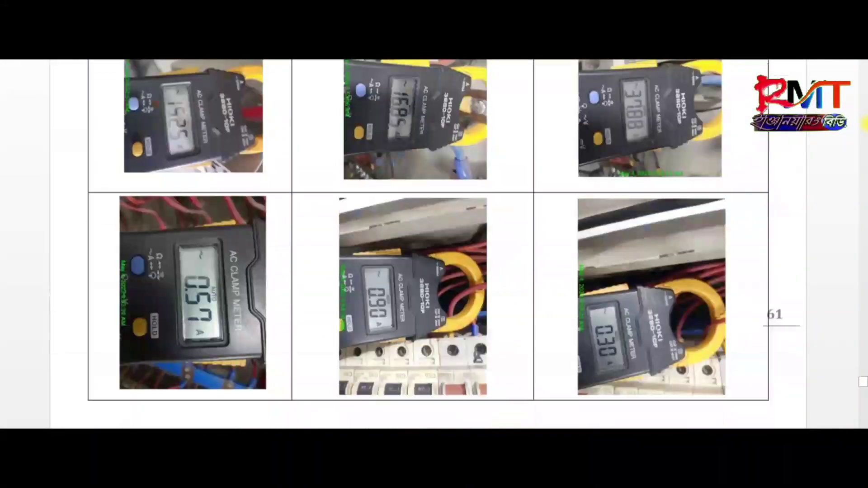
scroll(865, 124, up, 15)
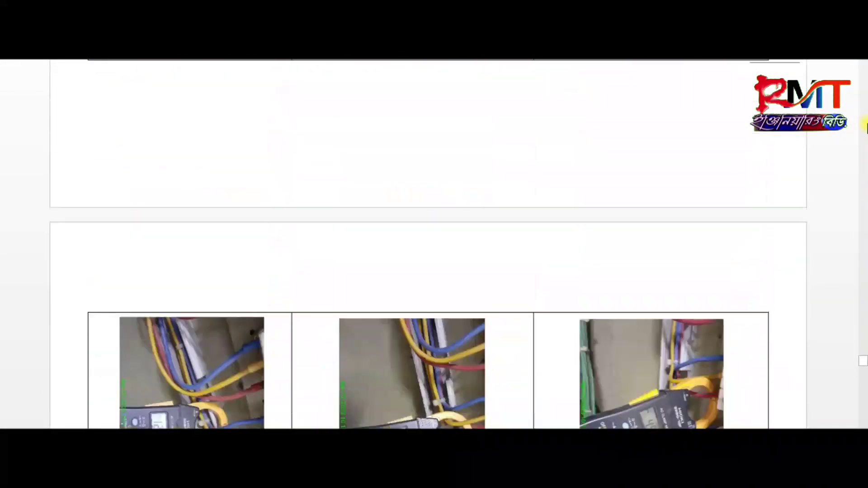
scroll(864, 124, up, 15)
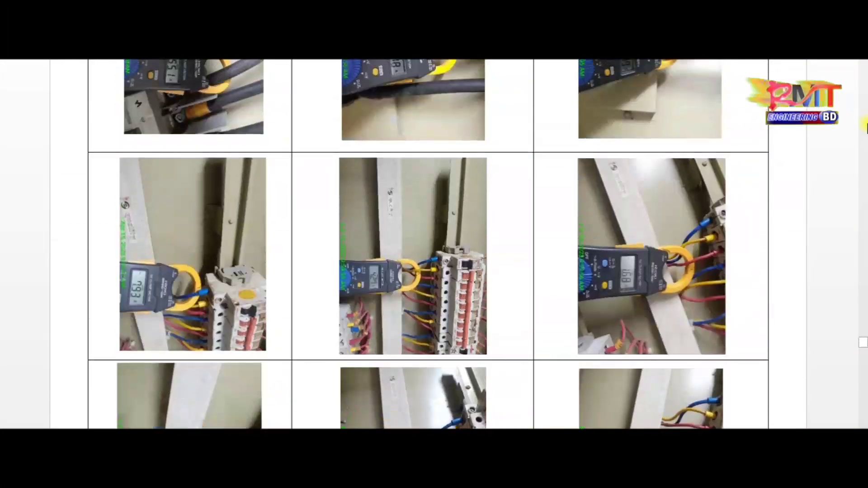
scroll(864, 335, up, 3)
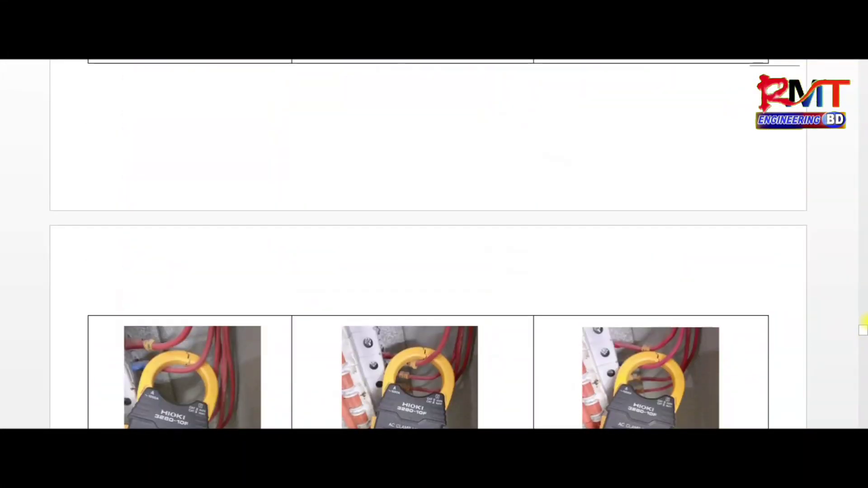
drag(864, 334, 854, 78)
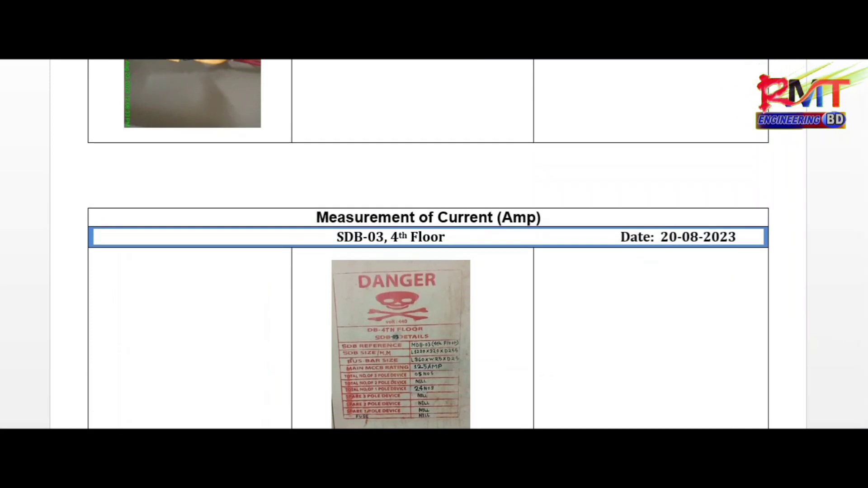
Step: Close the Pictorial Evidence of Load Management document and save its changes
key(alt+F4)
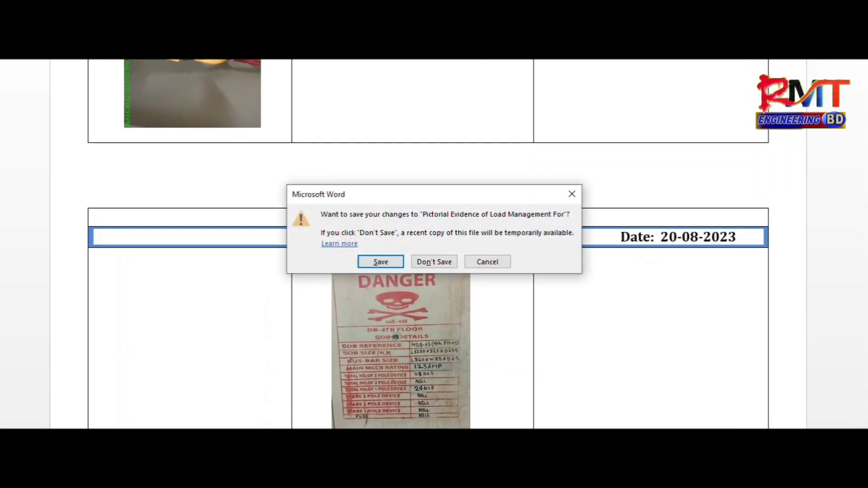
click(389, 265)
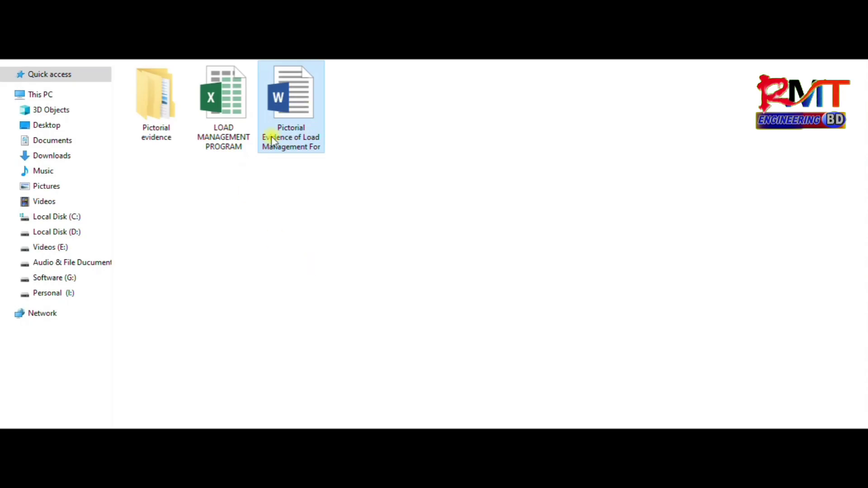
Step: Open the LOAD MANAGEMENT PROGRAM workbook in Excel and dismiss the activation wizard
click(219, 116)
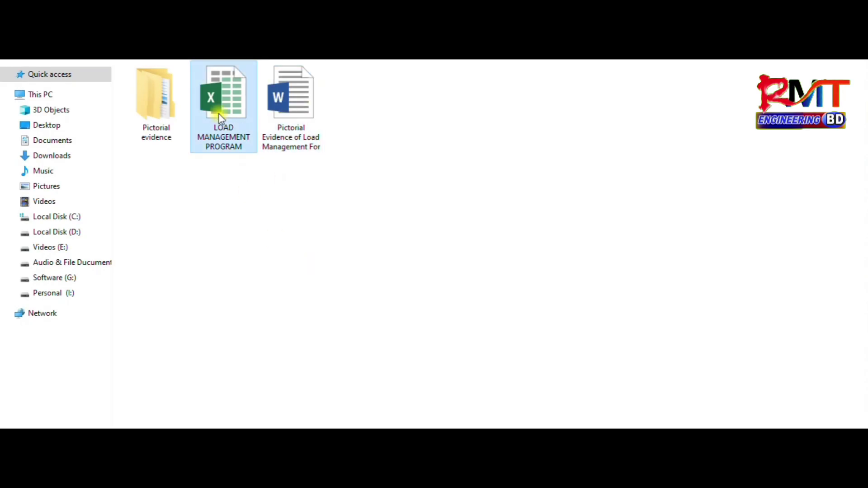
double_click(219, 115)
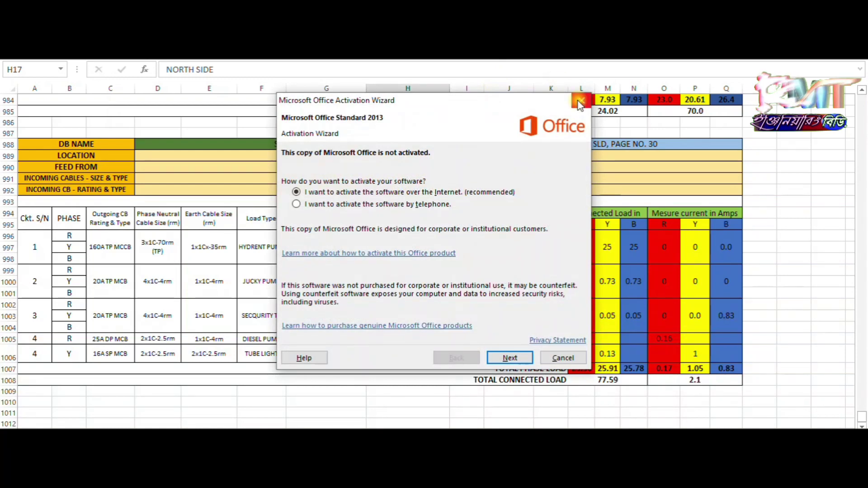
key(Escape)
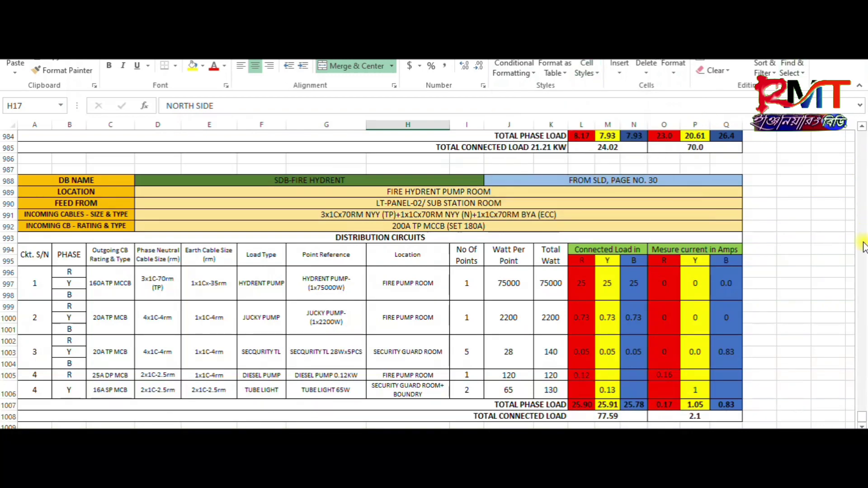
Step: Examine the header at the start of the load sheet: company name, factory address, inspection date, DB name and SLD page reference
drag(862, 421, 861, 134)
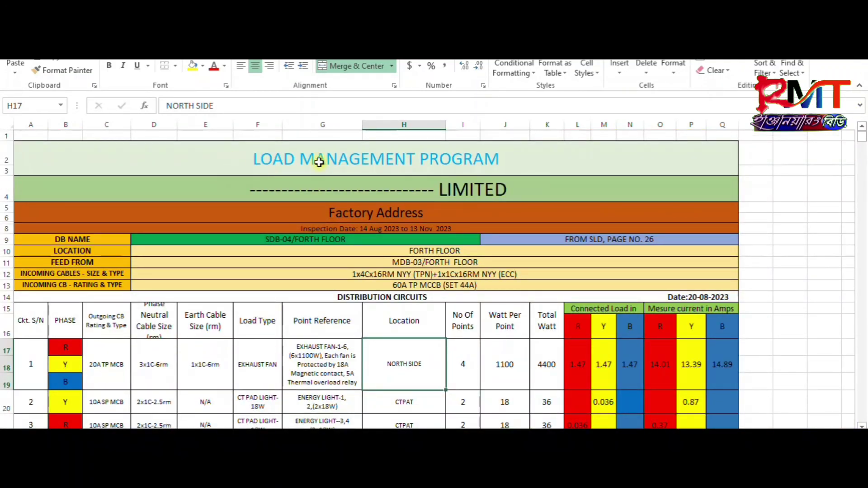
click(335, 190)
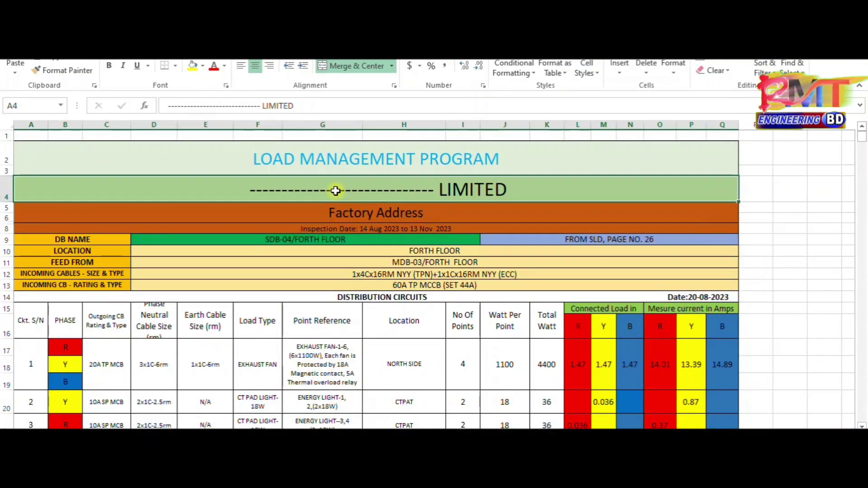
click(340, 211)
click(344, 228)
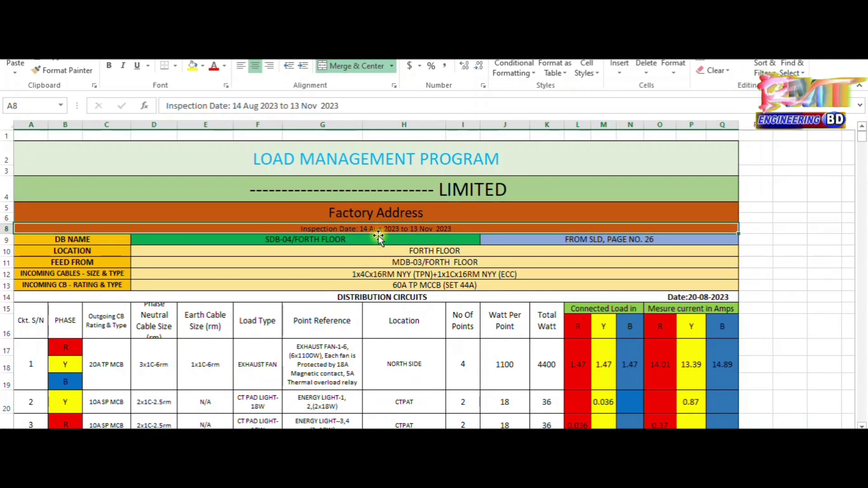
click(345, 238)
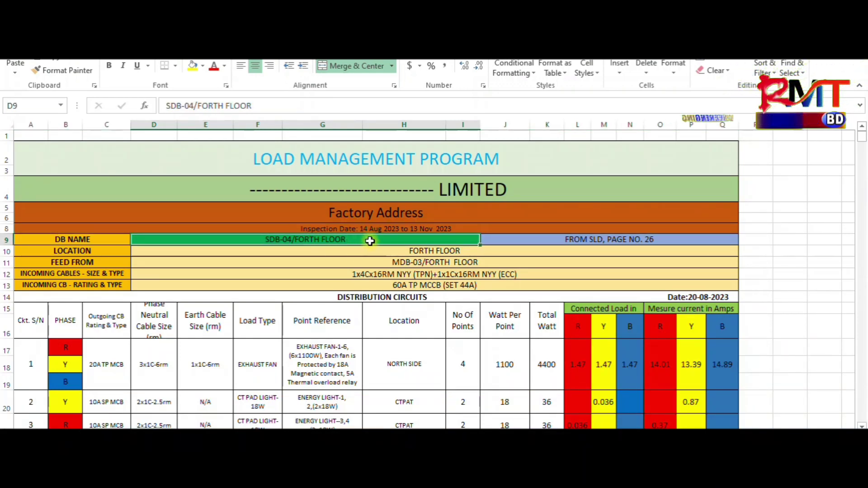
click(606, 239)
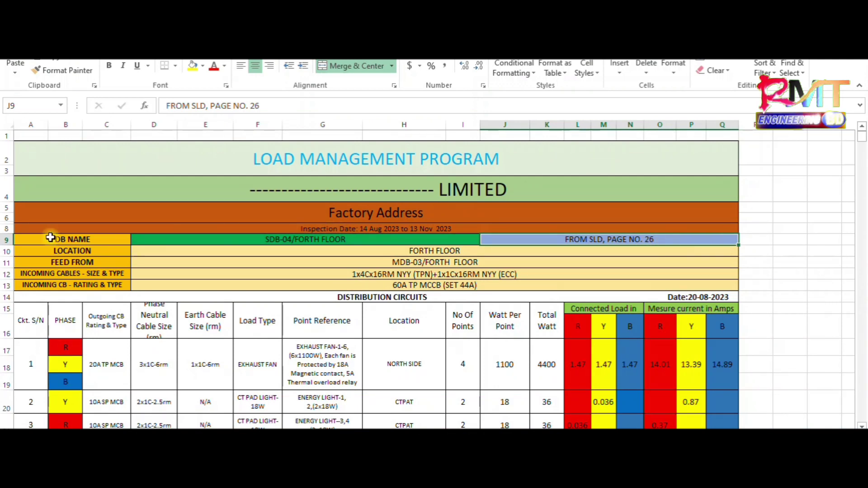
Step: Examine the SDB-04 header rows: DB name, location, feed source, incoming cable size and type, and incoming circuit breaker rating
click(67, 240)
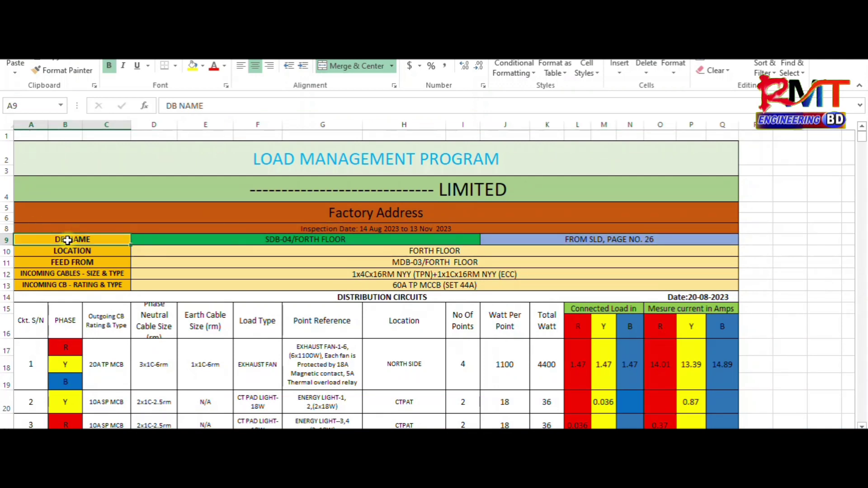
click(64, 261)
click(71, 252)
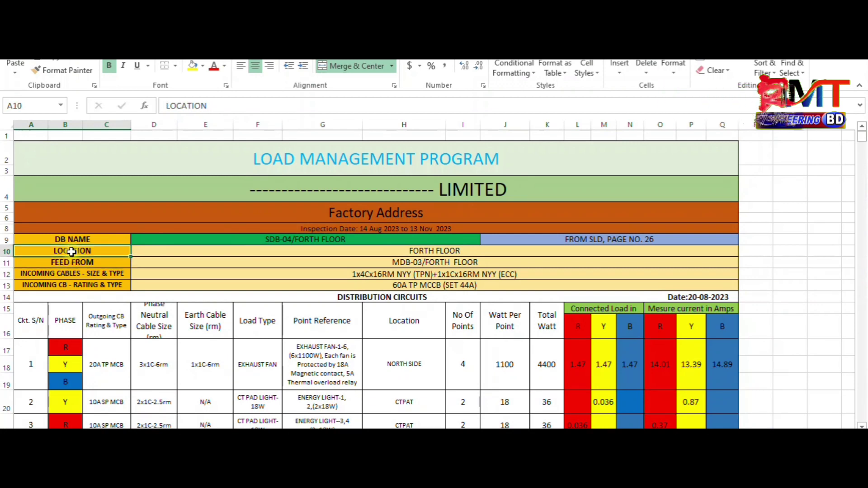
click(64, 273)
click(75, 263)
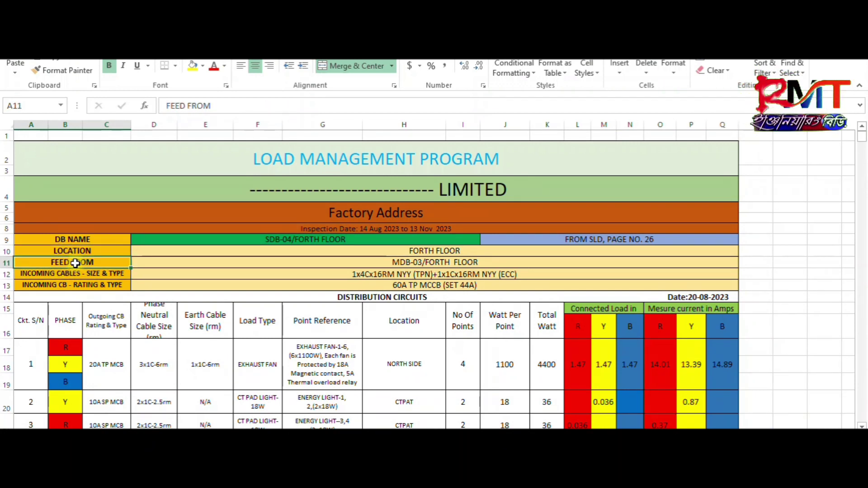
click(63, 277)
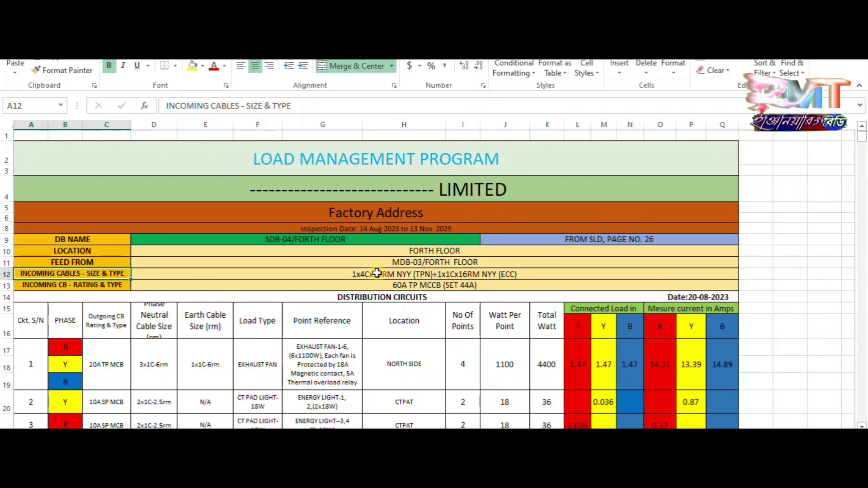
click(416, 284)
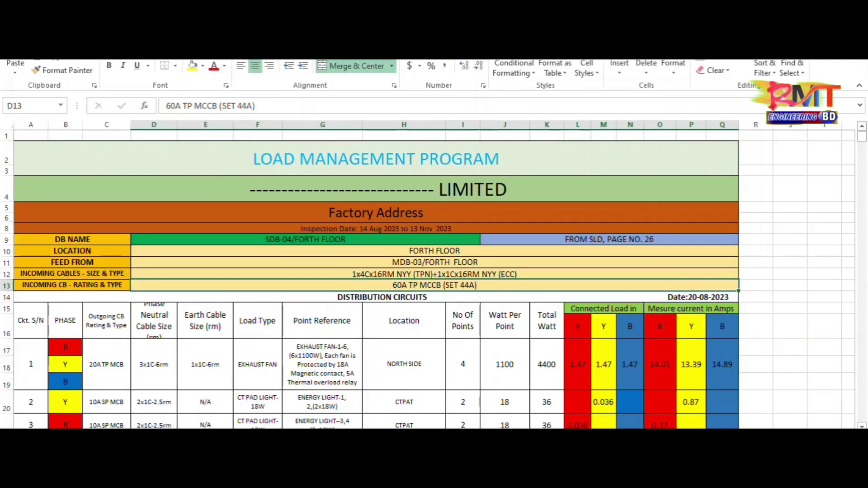
Step: Hide the ribbon and adjust the zoom so the full width of the distribution circuits table fits on screen
key(ctrl+shift+F1)
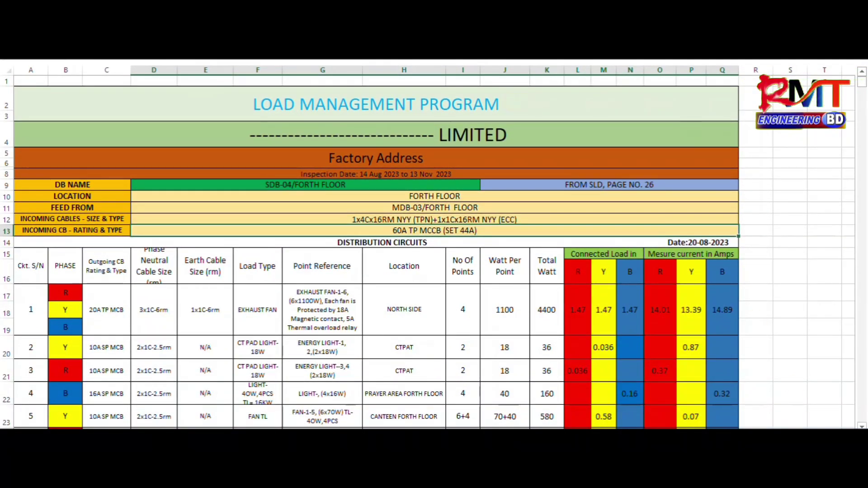
scroll(428, 248, up, 2)
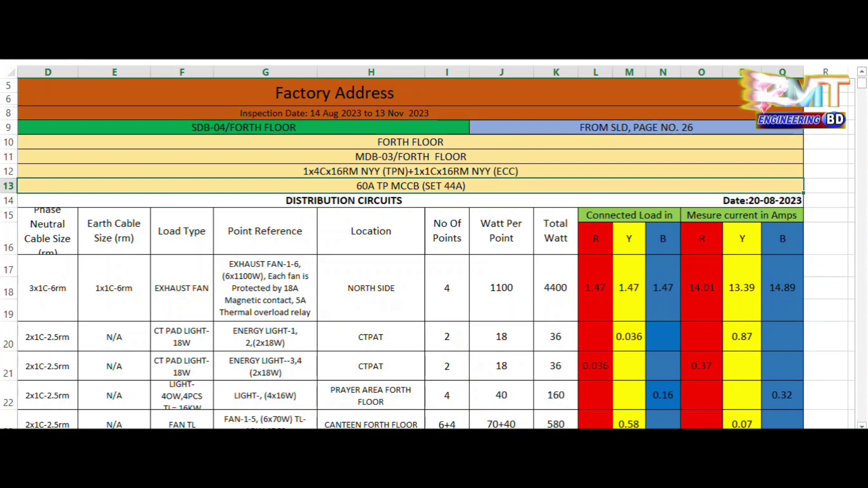
scroll(427, 247, down, 2)
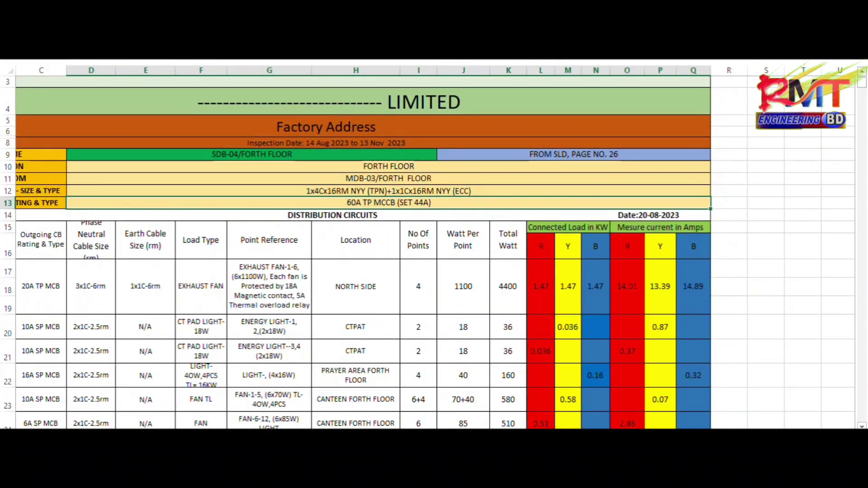
scroll(433, 247, left, 2)
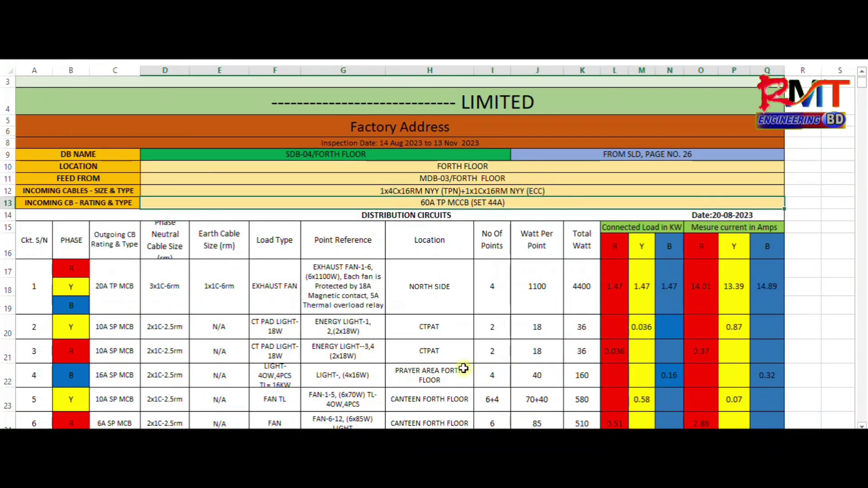
Step: Examine circuit 1's serial number, its R, Y and B phase cells, and its outgoing circuit breaker rating and type
click(55, 251)
click(23, 243)
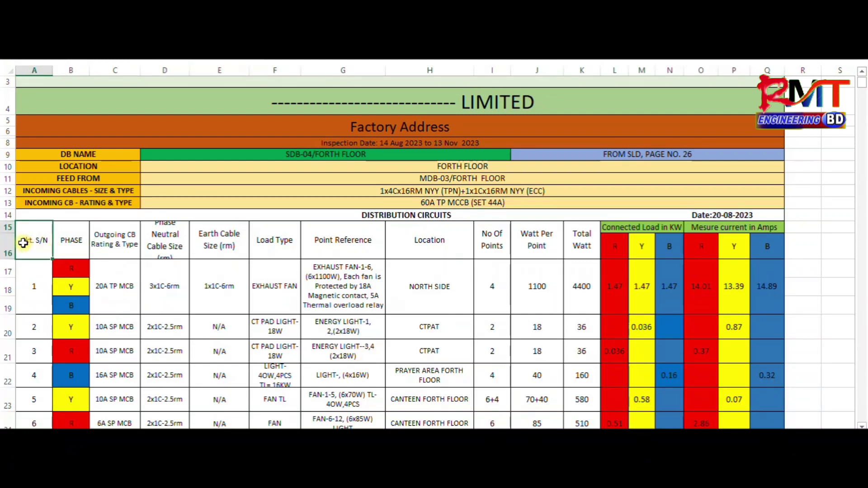
click(32, 298)
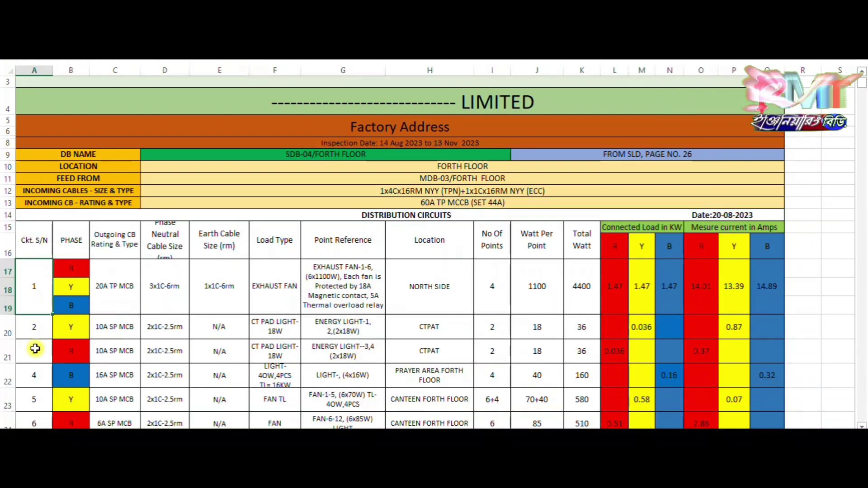
click(70, 265)
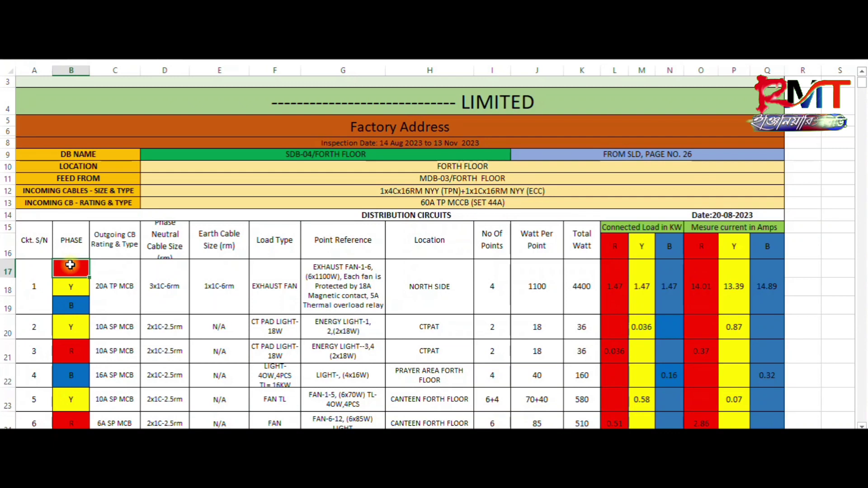
click(76, 285)
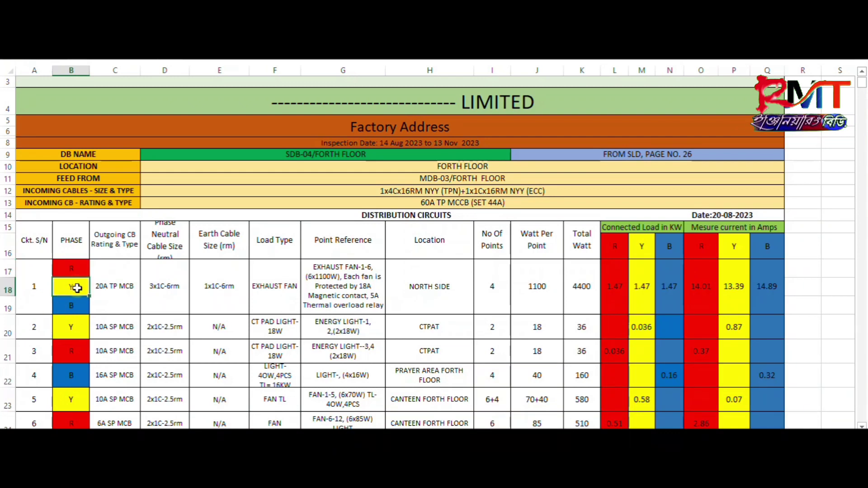
click(72, 304)
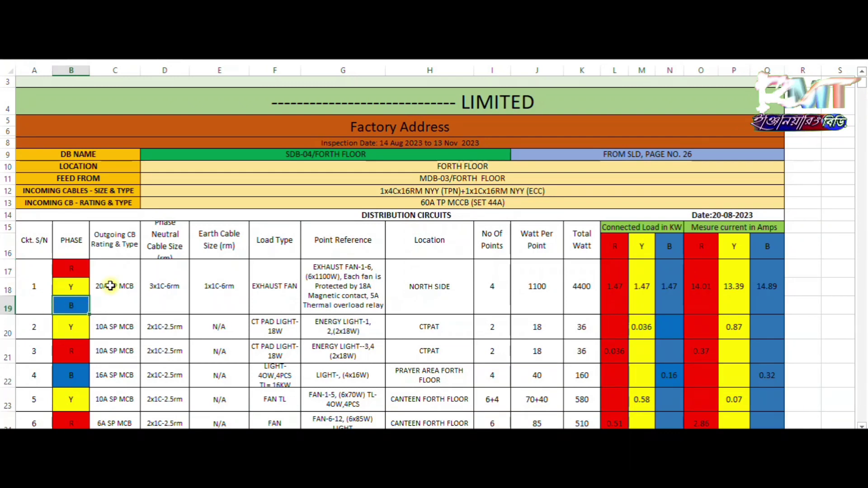
click(111, 284)
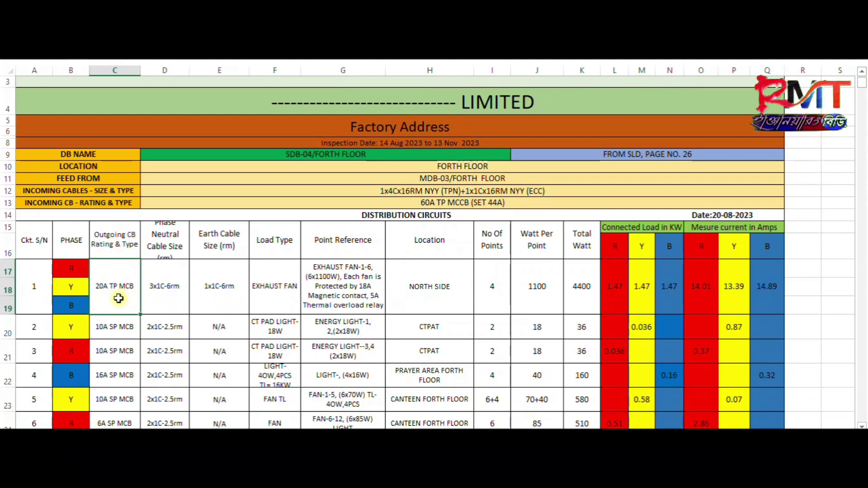
Step: Examine circuit 1's phase-neutral cable size, earth cable size, load type and point reference
click(169, 251)
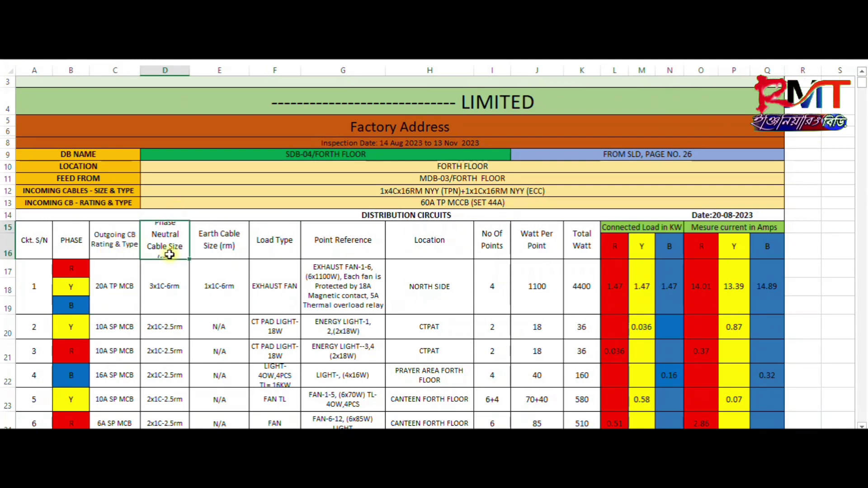
click(171, 295)
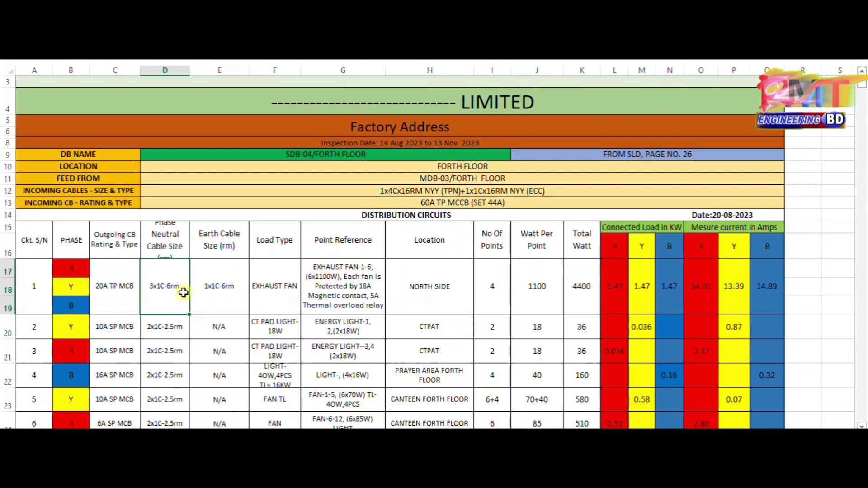
click(219, 244)
click(213, 308)
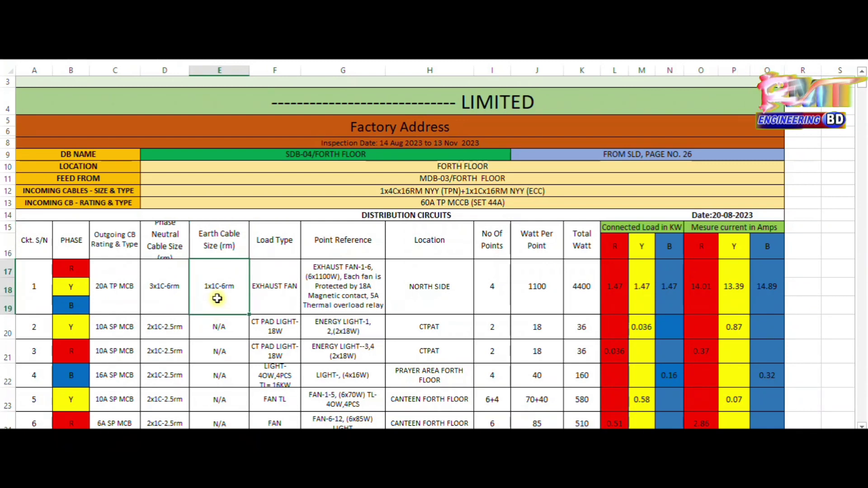
click(287, 276)
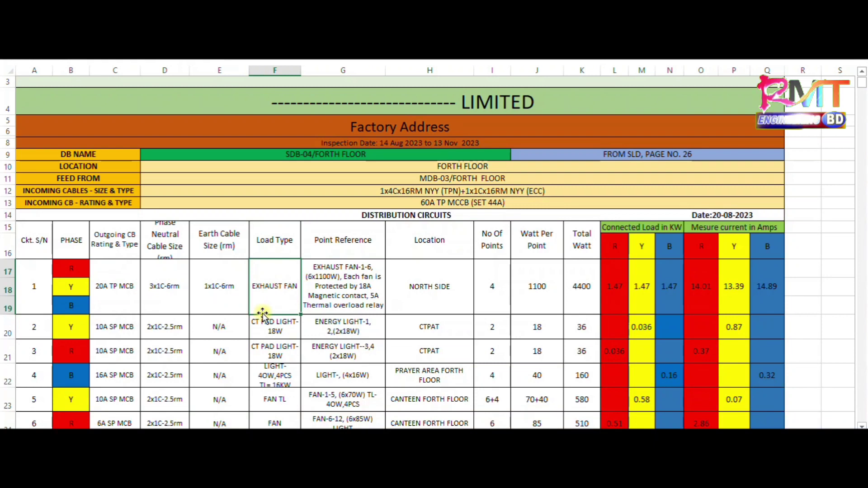
click(333, 264)
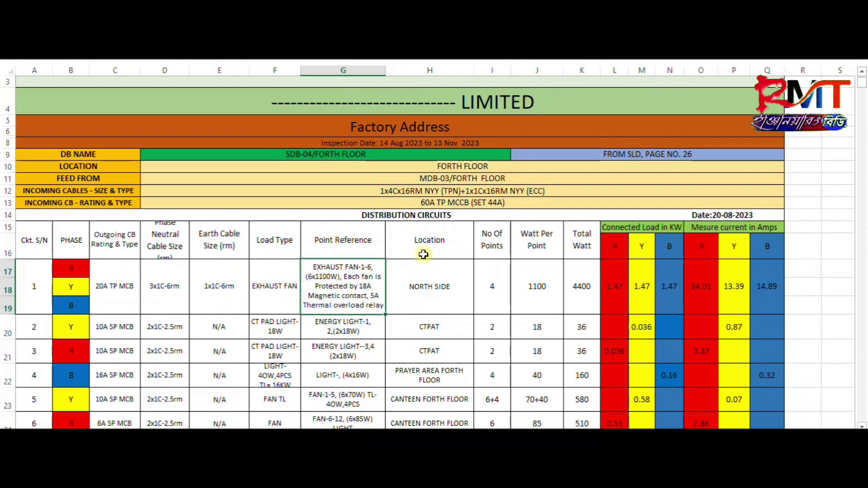
Step: Examine circuit 1's location, number of points, watt per point and total watt
click(437, 294)
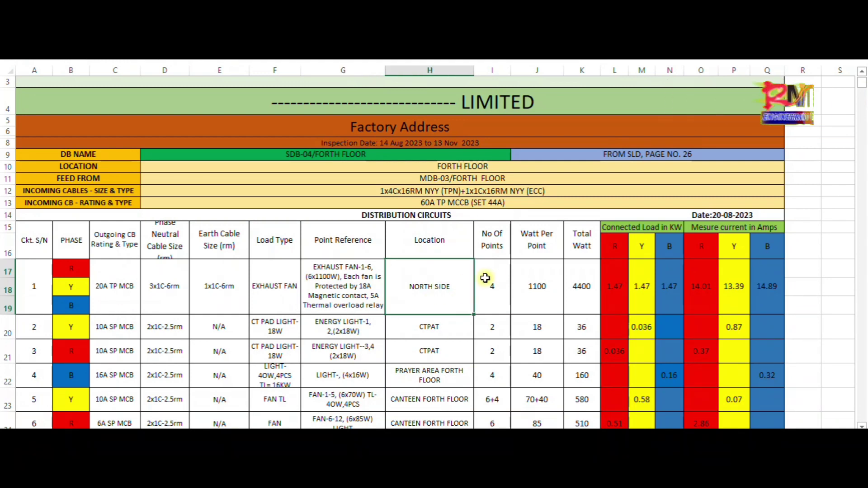
click(498, 292)
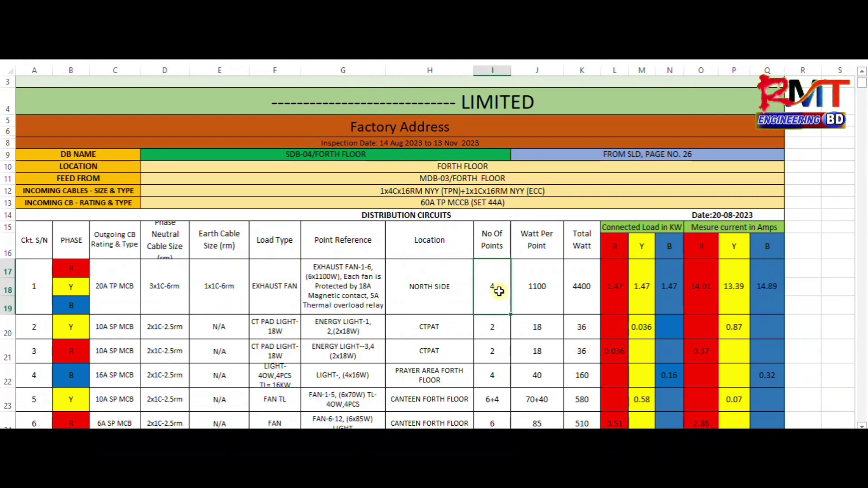
click(537, 289)
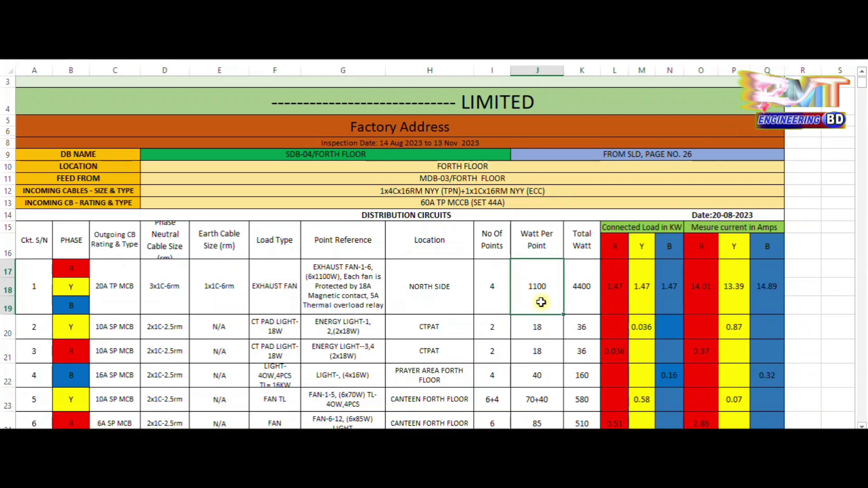
click(585, 280)
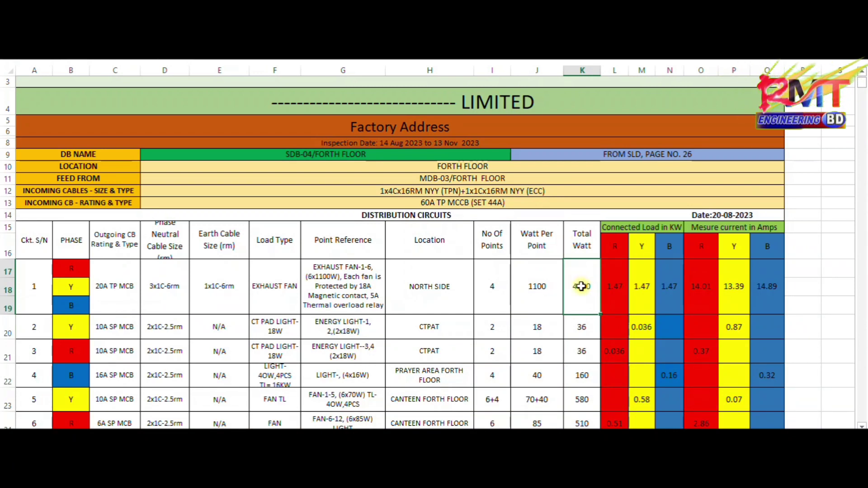
click(552, 289)
click(582, 292)
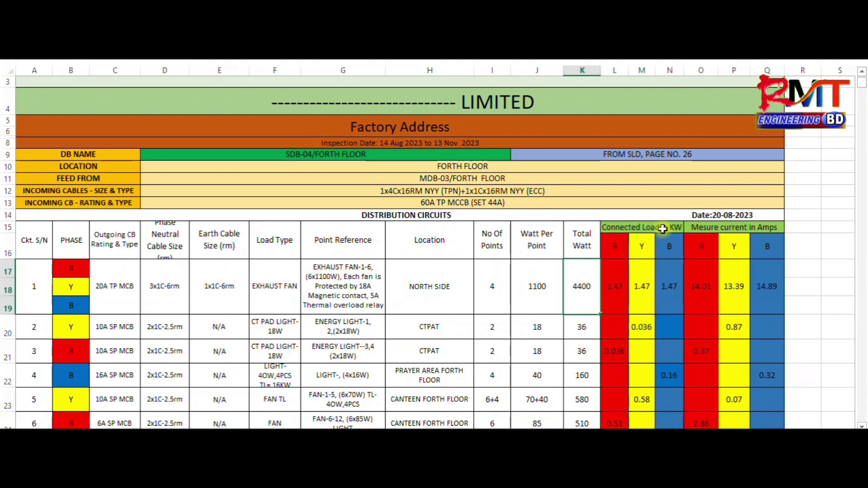
Step: Examine circuit 1's connected load in kW for each phase and its measured R-phase current
click(614, 295)
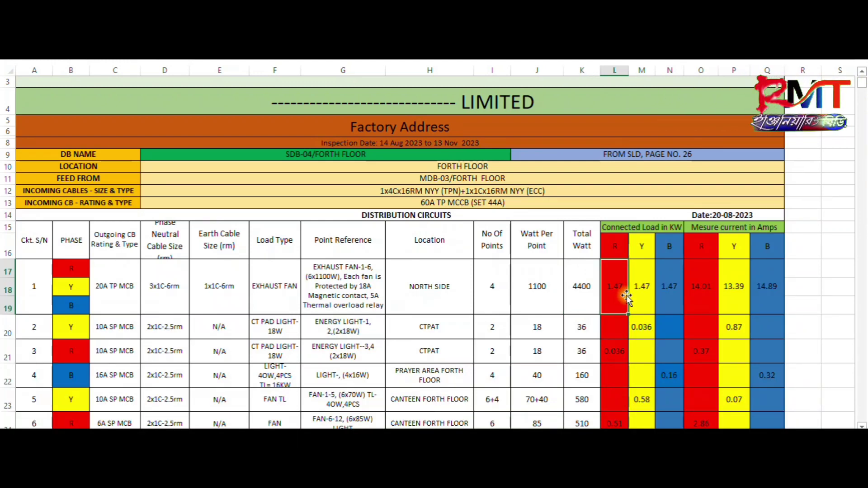
click(672, 286)
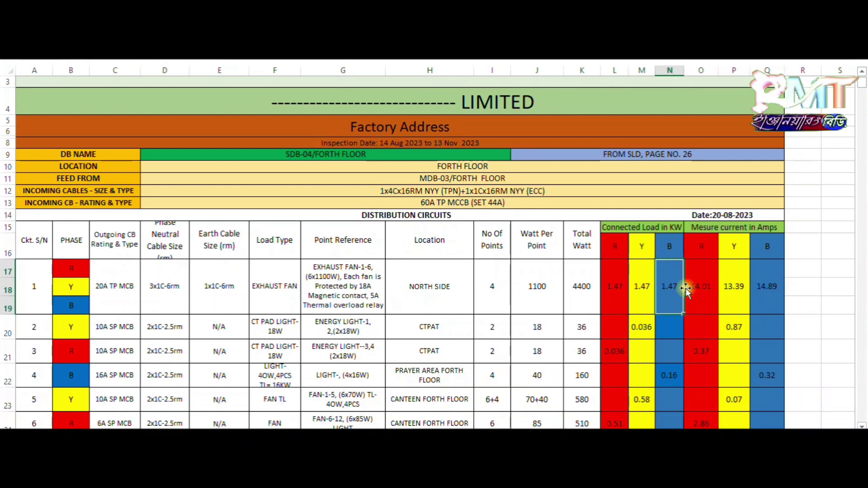
click(707, 287)
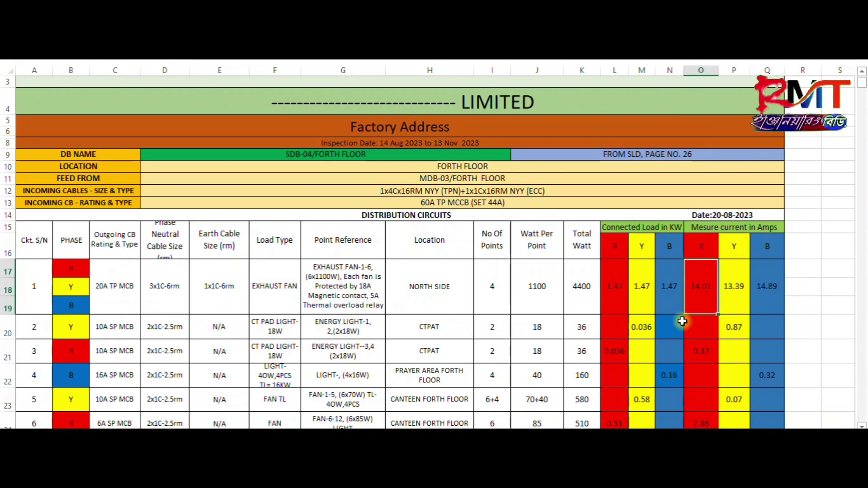
Step: Set circuit 1's measured R-phase current to 10.5 A
double_click(708, 285)
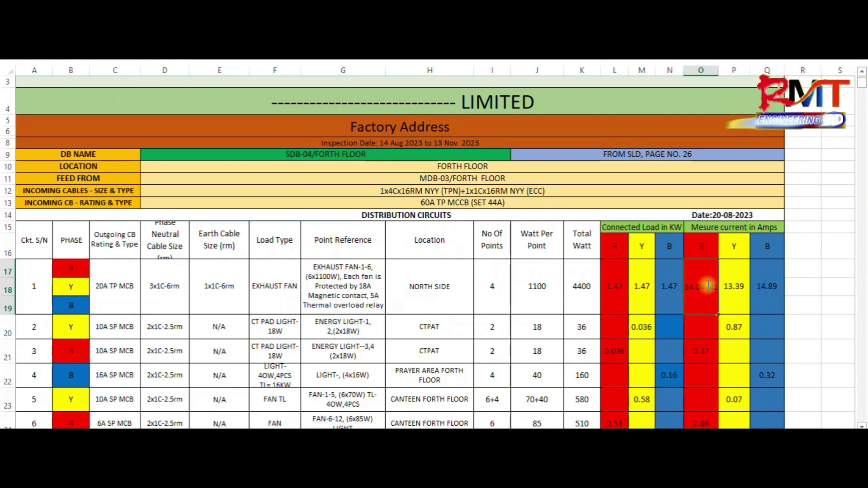
key(BackSpace)
key(BackSpace)
key(BackSpace)
key(BackSpace)
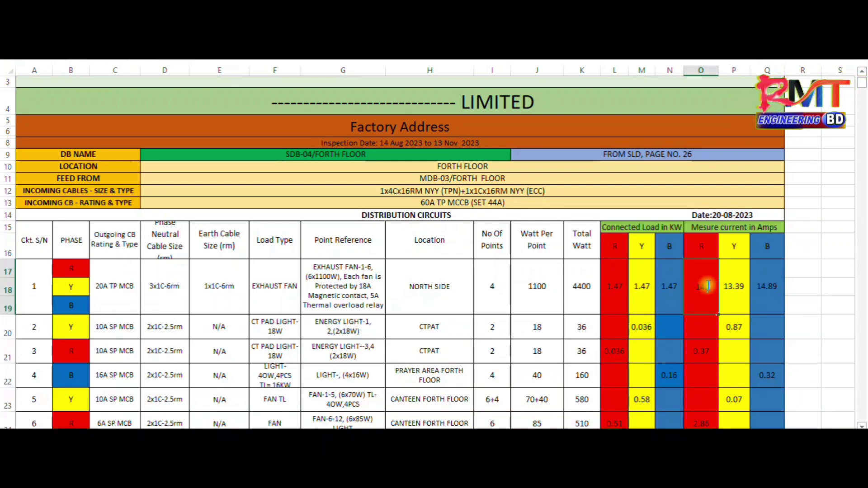
key(BackSpace)
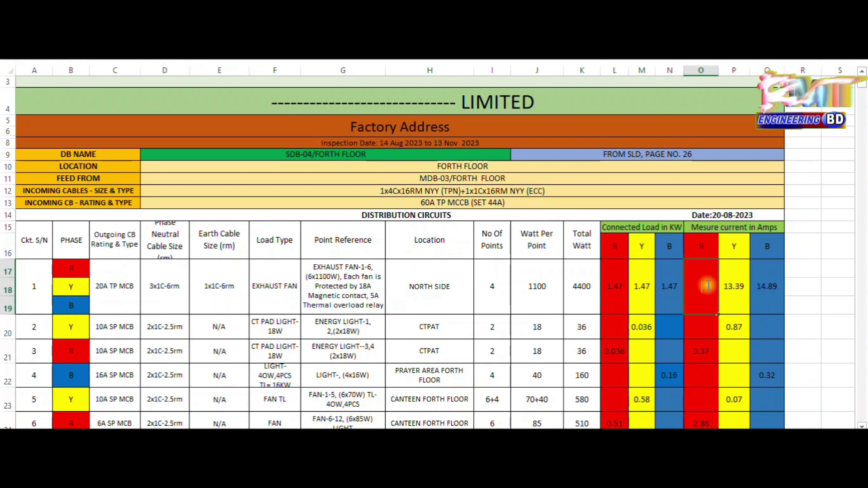
text(10)
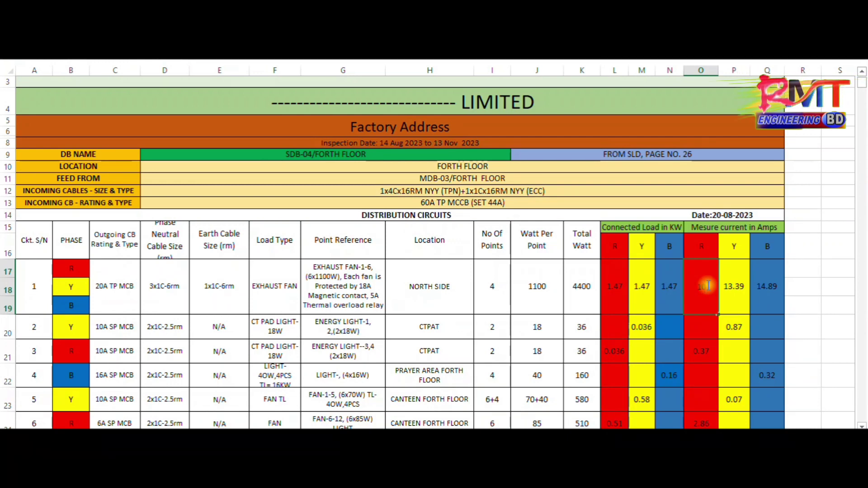
text(.)
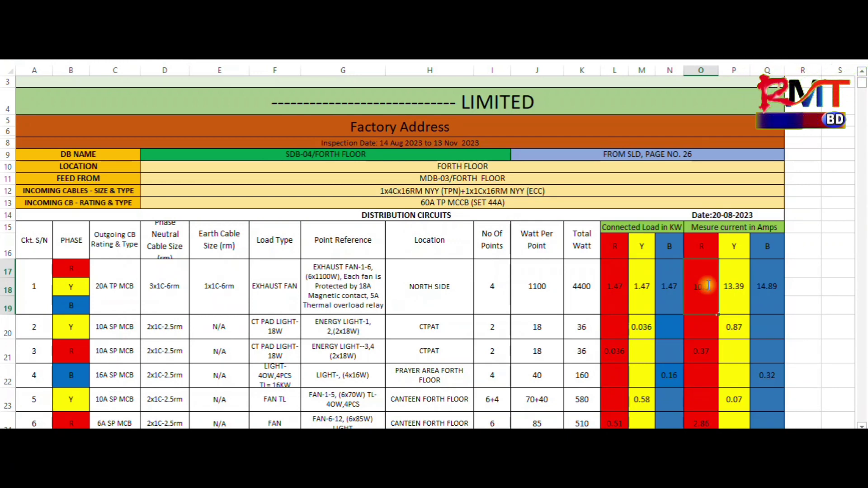
text(5)
click(766, 286)
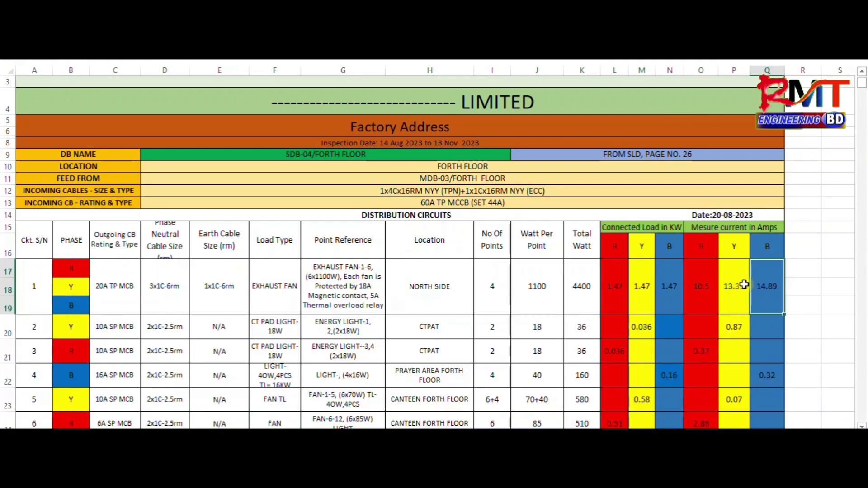
click(713, 283)
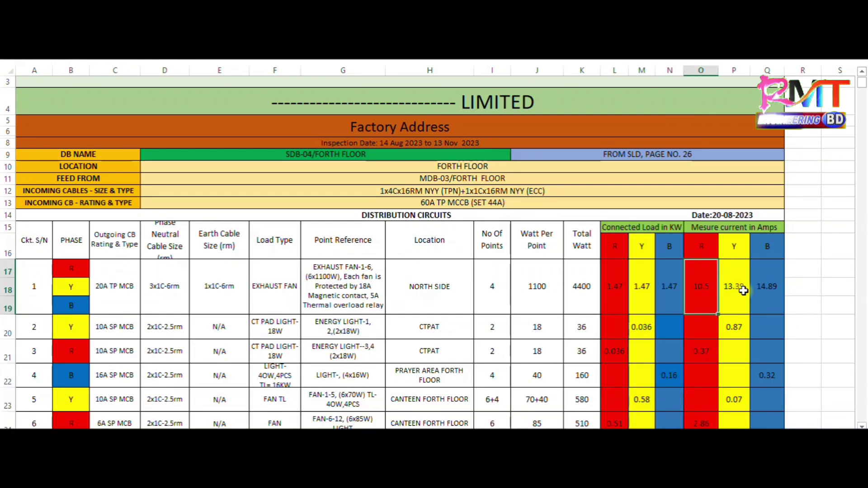
Step: Set circuit 1's measured R-phase current to 8.5 A
click(703, 288)
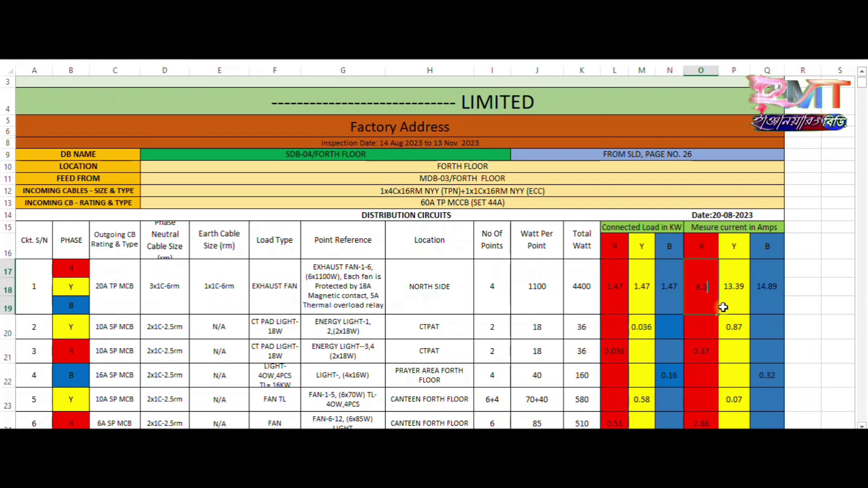
click(733, 289)
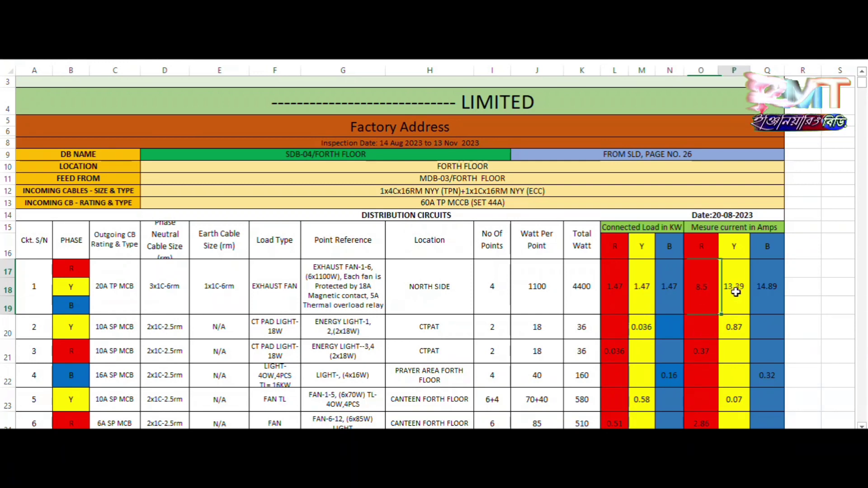
click(689, 285)
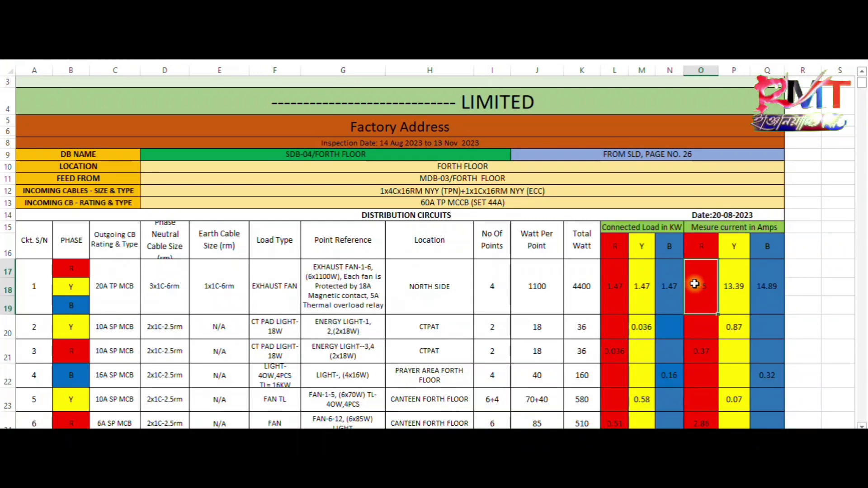
click(745, 278)
Step: Set circuit 1's measured R-phase current to 14 A
click(706, 282)
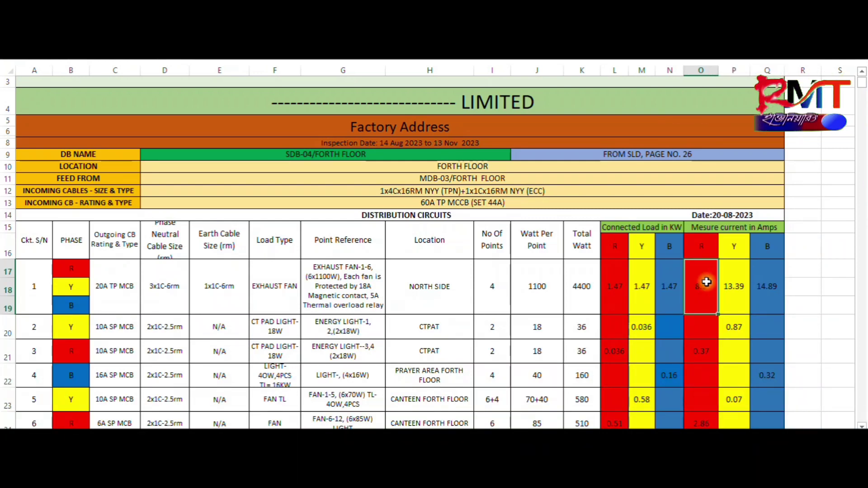
double_click(707, 282)
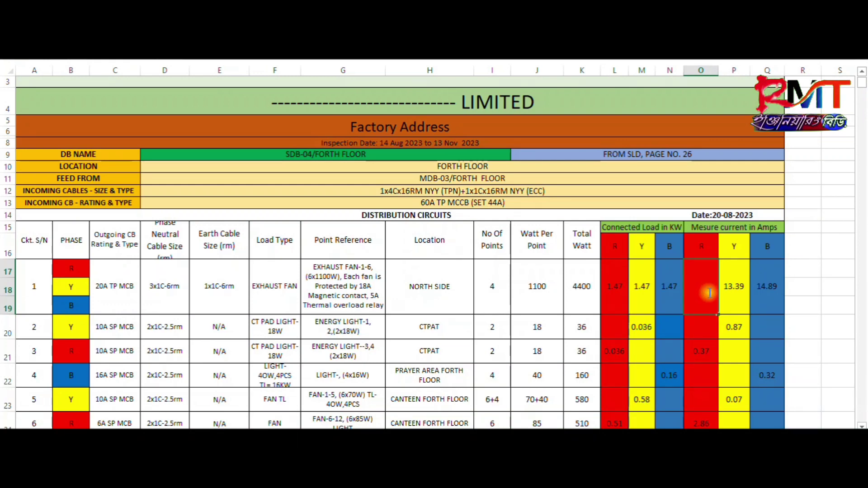
text(14)
key(Return)
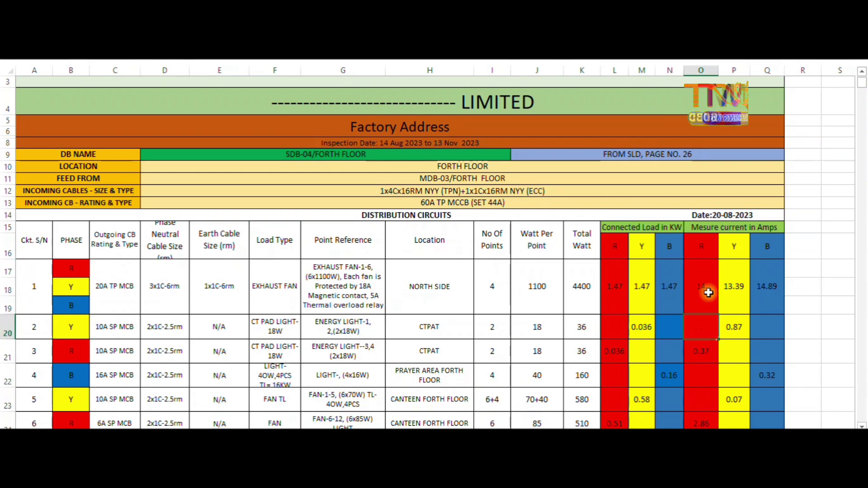
click(781, 289)
click(708, 285)
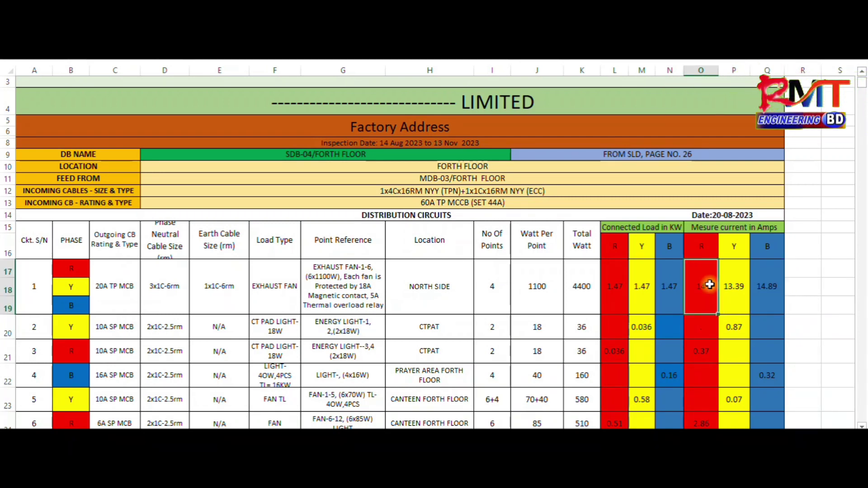
click(734, 286)
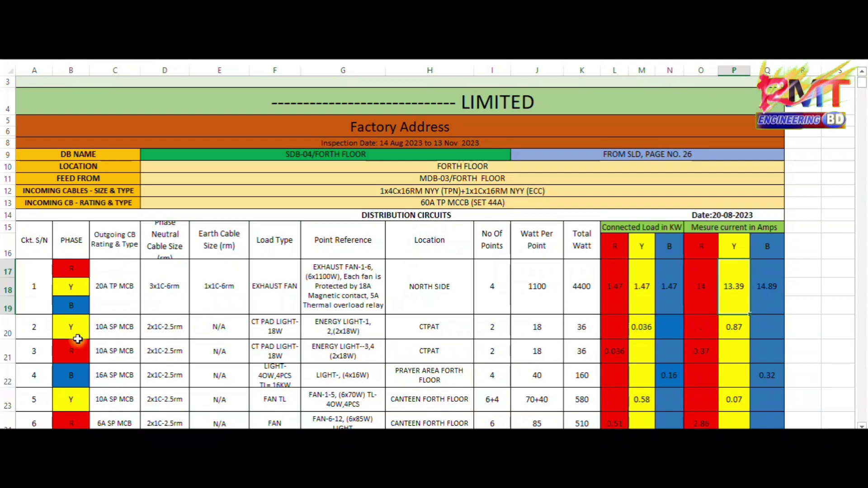
Step: Examine circuit 2's serial number, phase, and outgoing circuit breaker rating and type
click(32, 326)
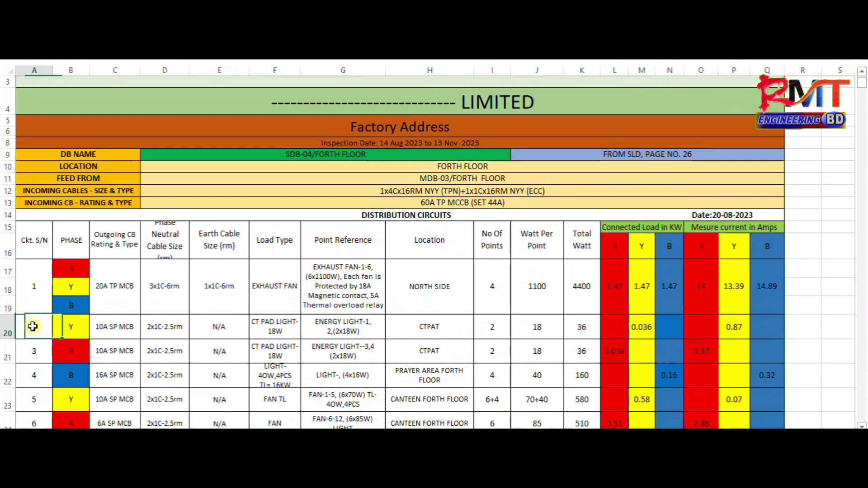
click(91, 327)
click(73, 325)
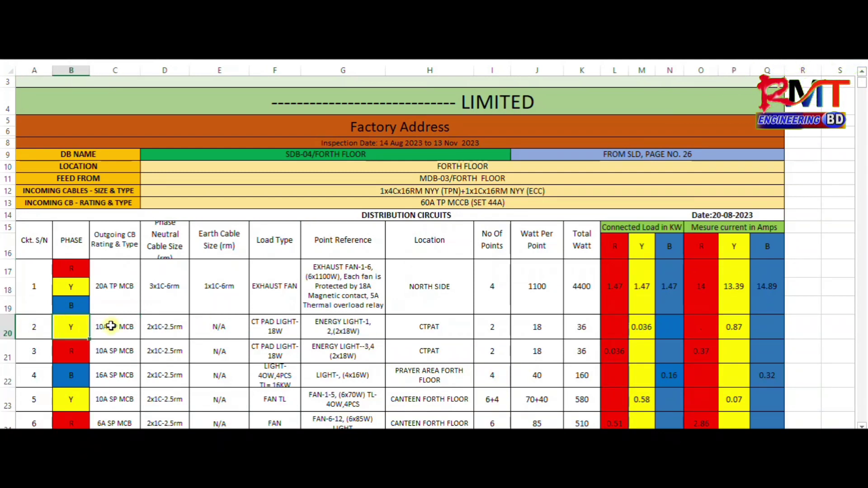
click(149, 325)
click(123, 326)
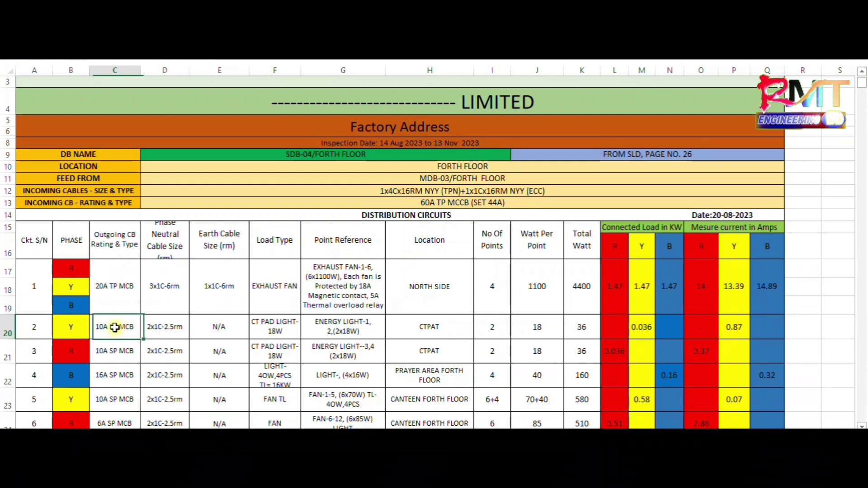
Step: Examine circuit 2's phase-neutral and earth cable sizes, load type, point reference and location
click(162, 328)
click(233, 325)
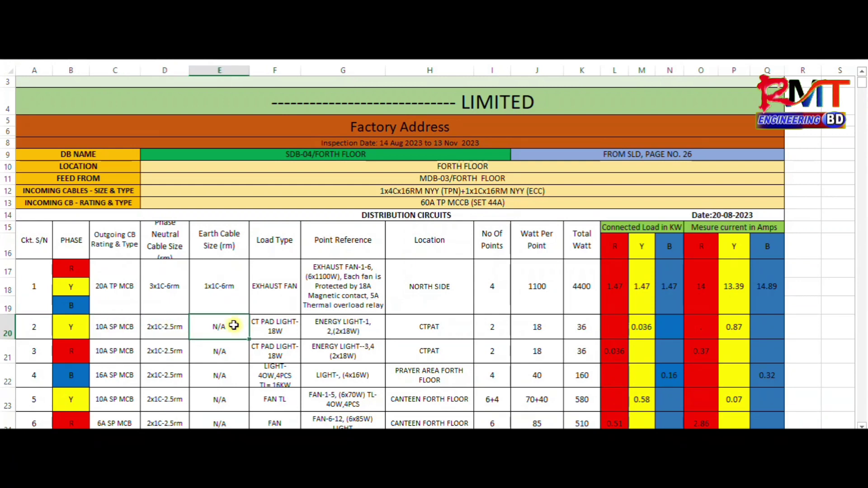
click(287, 321)
click(352, 324)
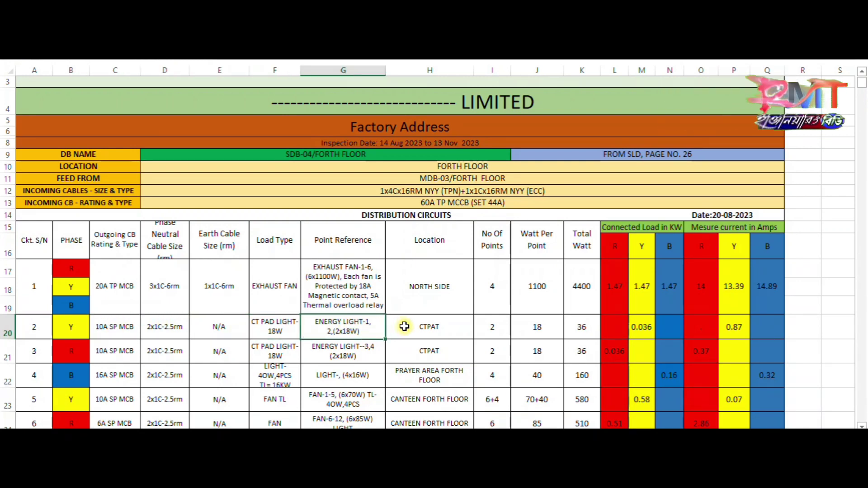
click(457, 328)
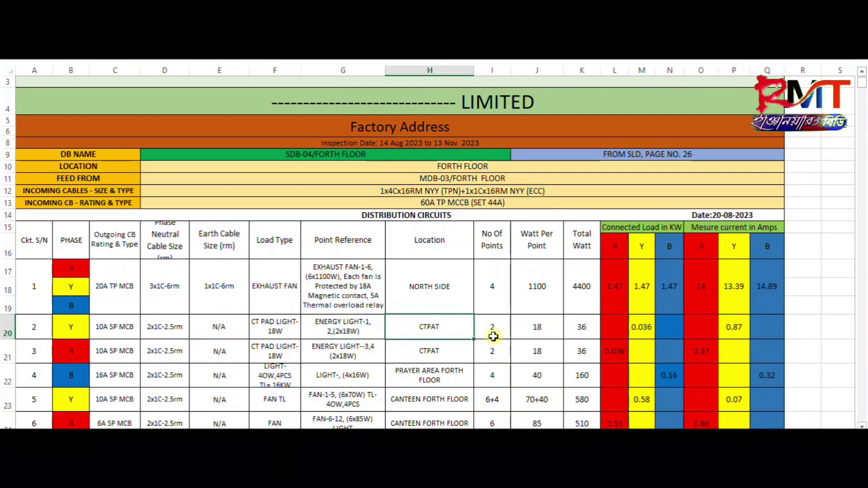
Step: Examine circuit 2's number of points, watt per point, total watt, connected load and measured Y-phase current
click(477, 326)
click(549, 328)
click(492, 325)
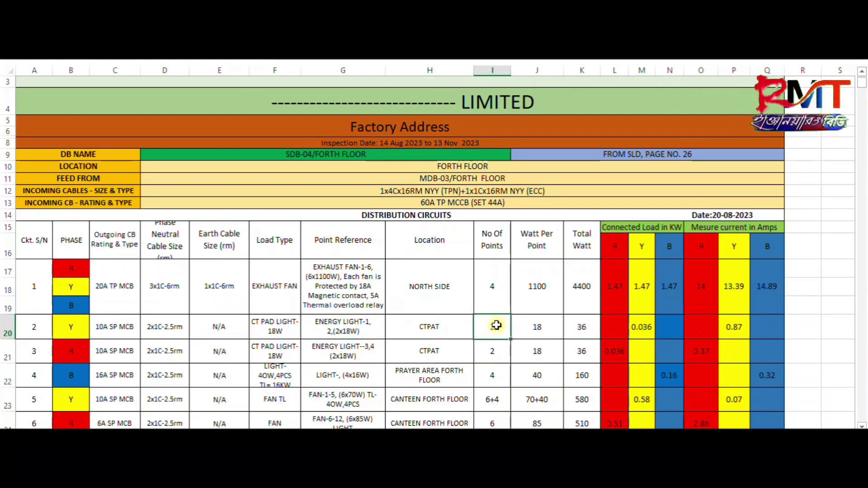
click(549, 329)
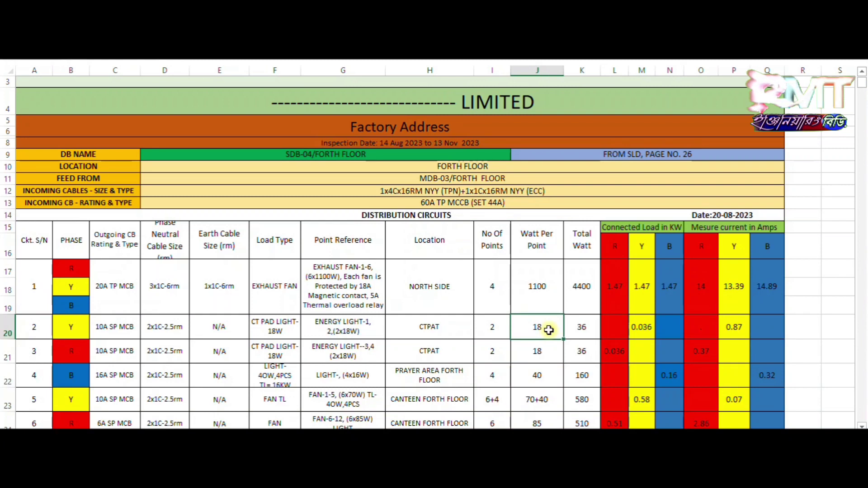
click(582, 330)
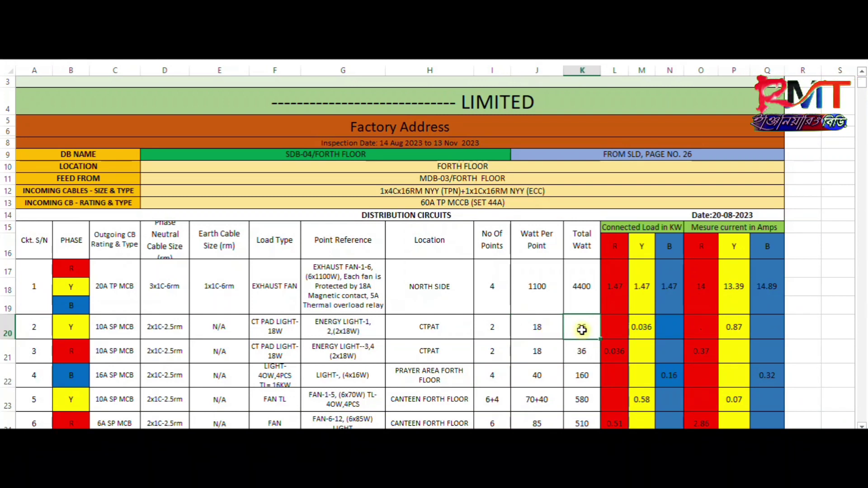
click(633, 329)
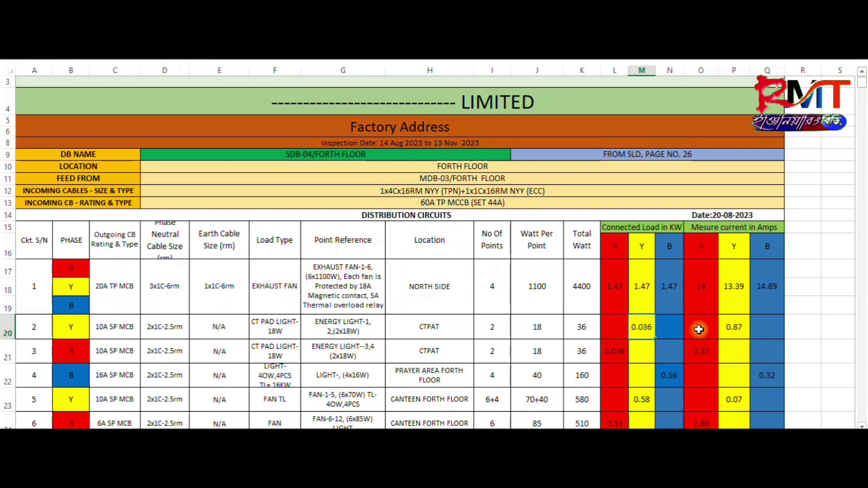
click(729, 328)
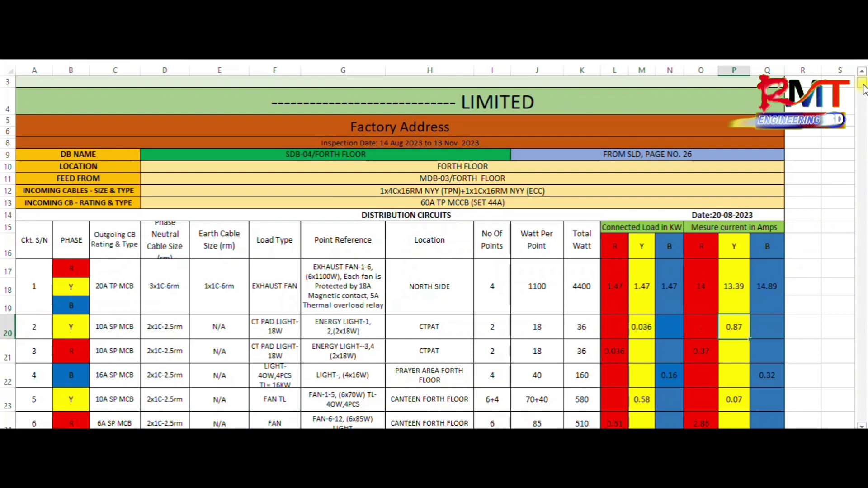
Step: Examine the point reference, load type, breaker rating and cable size of the LINE-K/ CHANNEL-2 circuit in row 124
drag(862, 86, 862, 127)
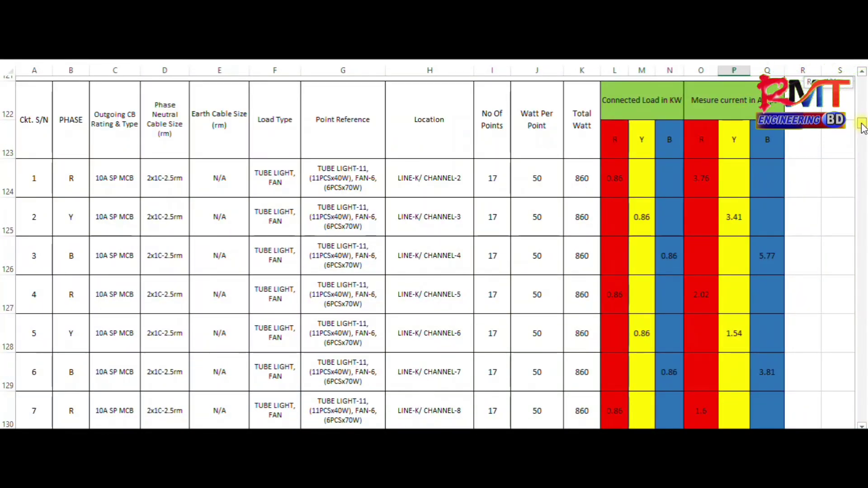
drag(863, 128, 862, 129)
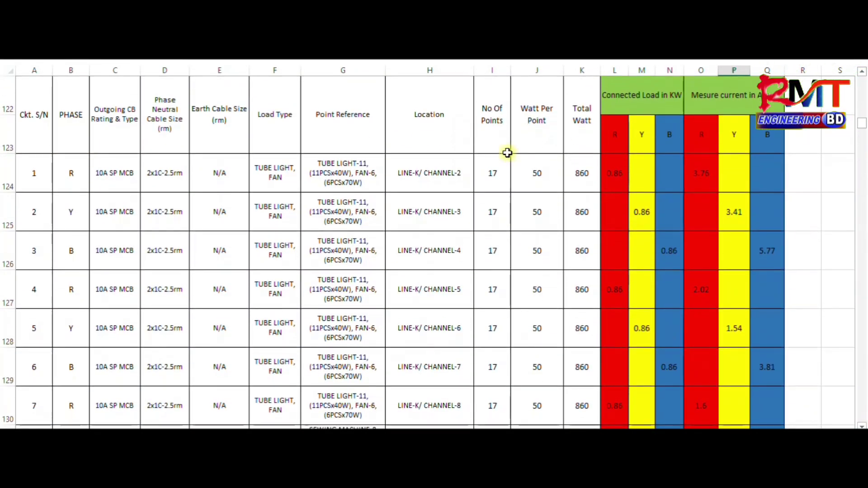
click(344, 172)
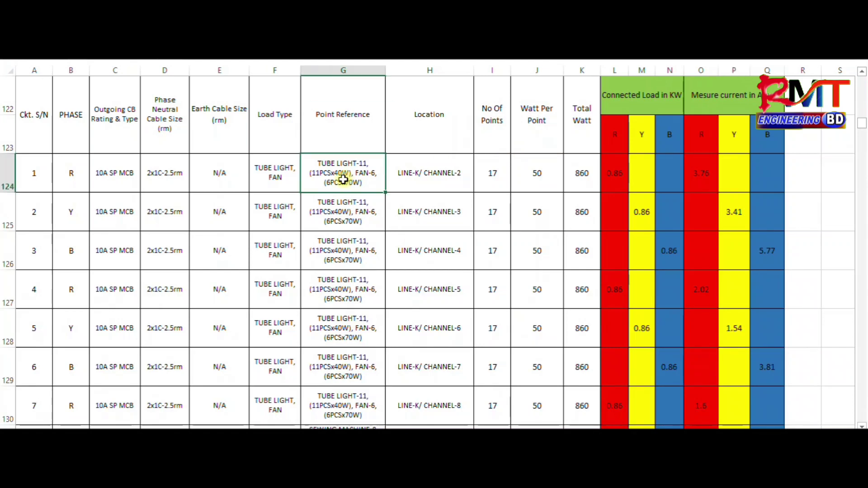
click(274, 177)
click(116, 176)
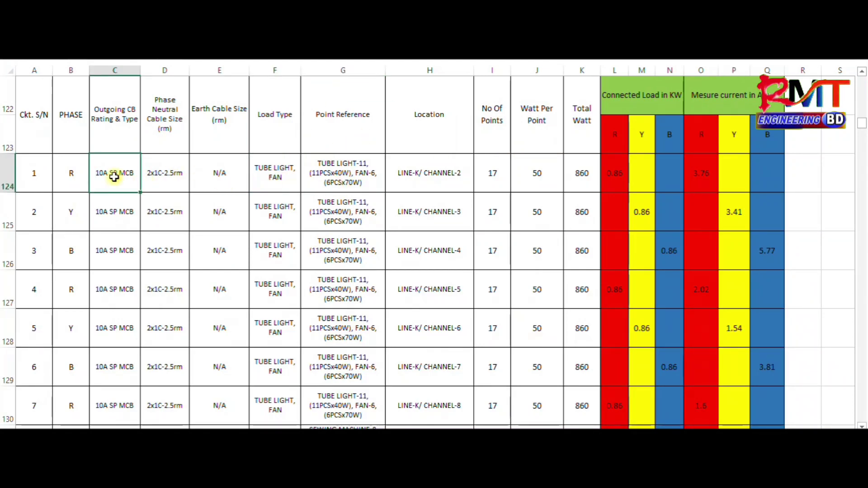
click(178, 172)
click(123, 172)
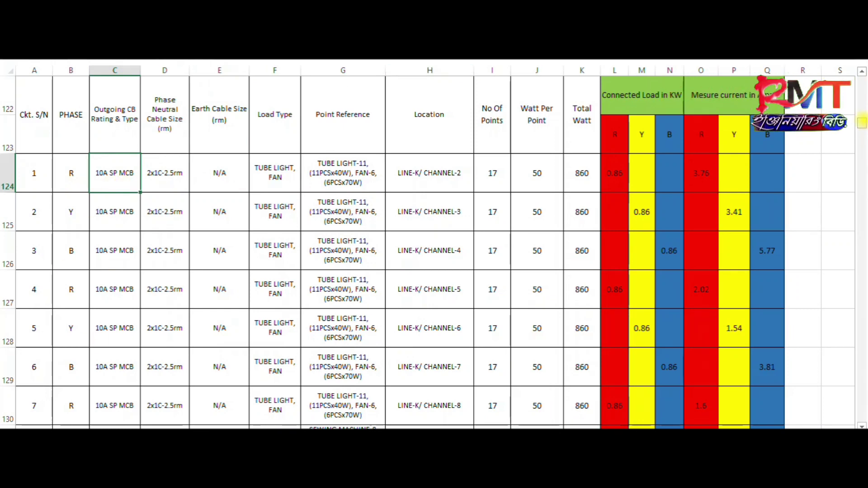
Step: Examine the date and the connected load and measured current headings of the distribution table starting at row 121
scroll(428, 253, up, 5)
scroll(427, 254, down, 4)
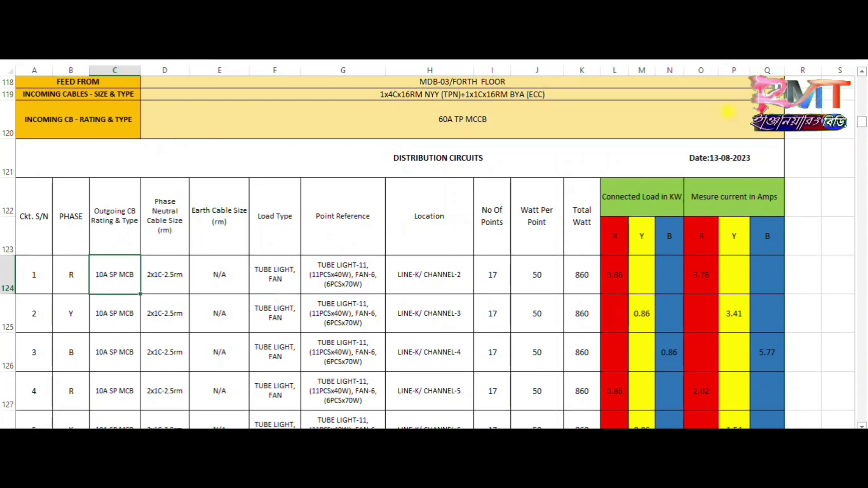
click(710, 152)
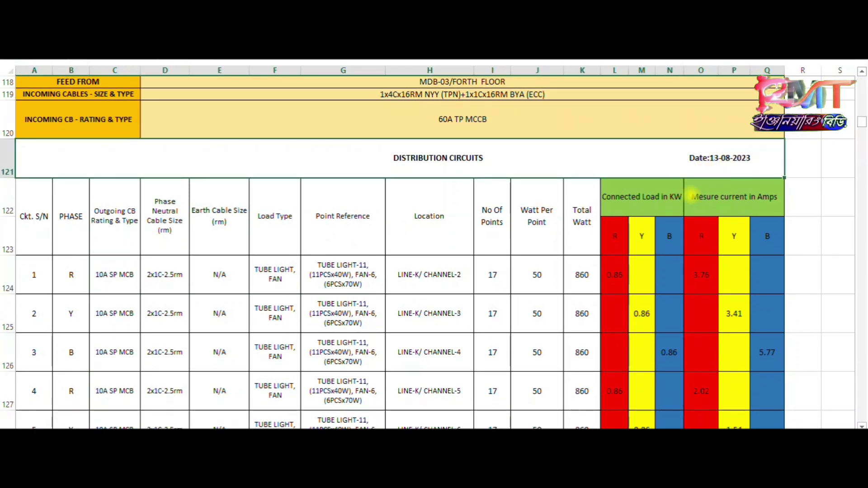
click(724, 200)
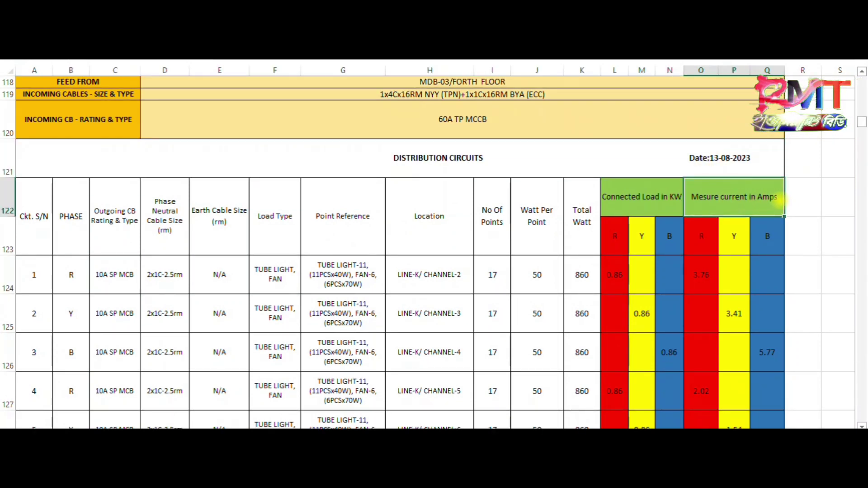
click(629, 196)
click(731, 206)
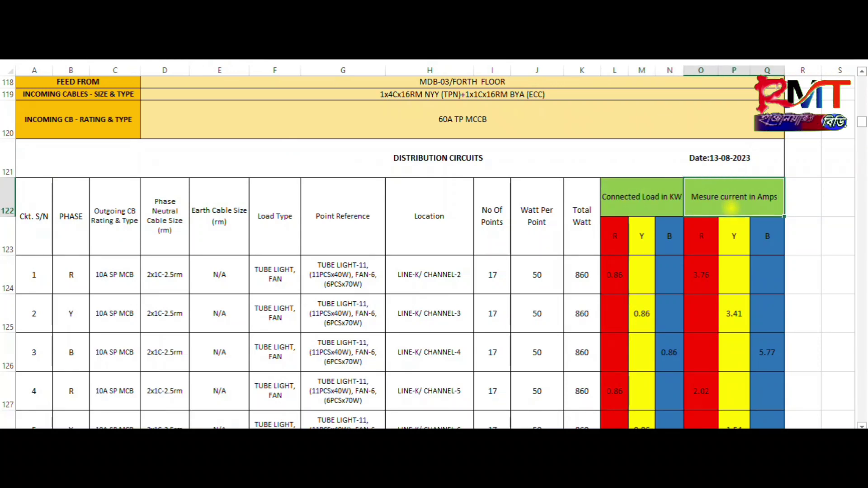
click(720, 261)
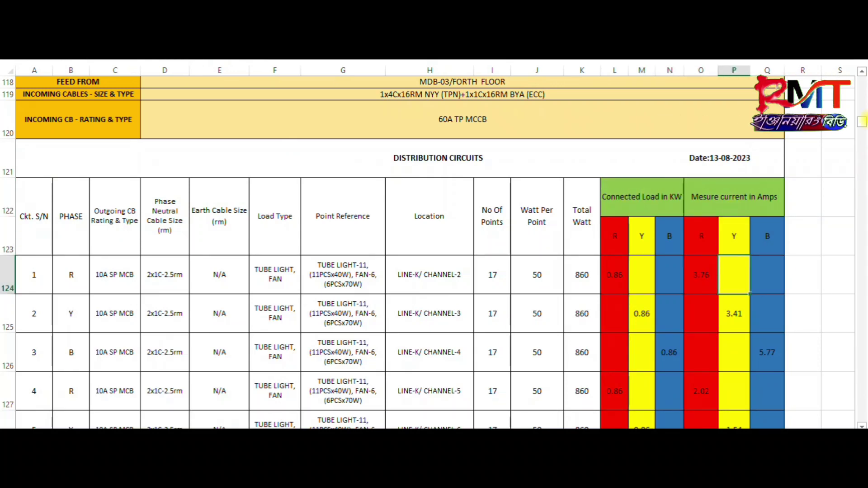
Step: Examine the measured current totals for the R, Y and B phases in the table's total phase load row 143
scroll(427, 254, down, 4)
scroll(427, 252, down, 2)
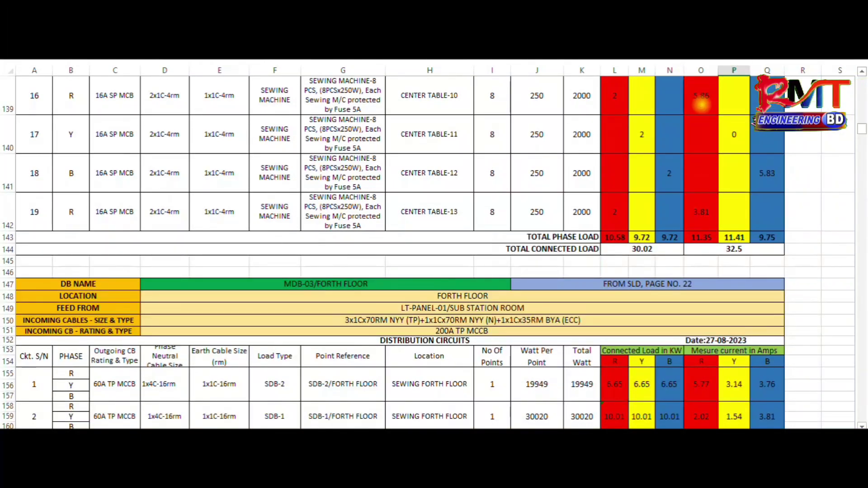
click(701, 101)
click(700, 238)
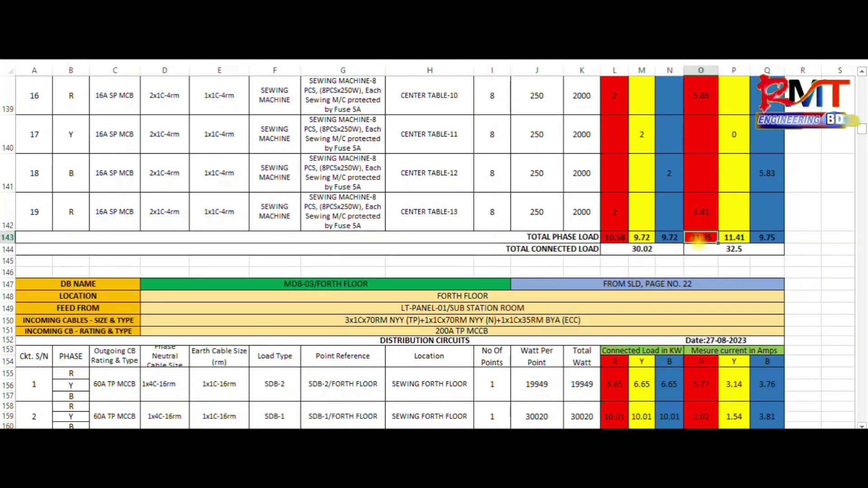
click(733, 237)
click(767, 238)
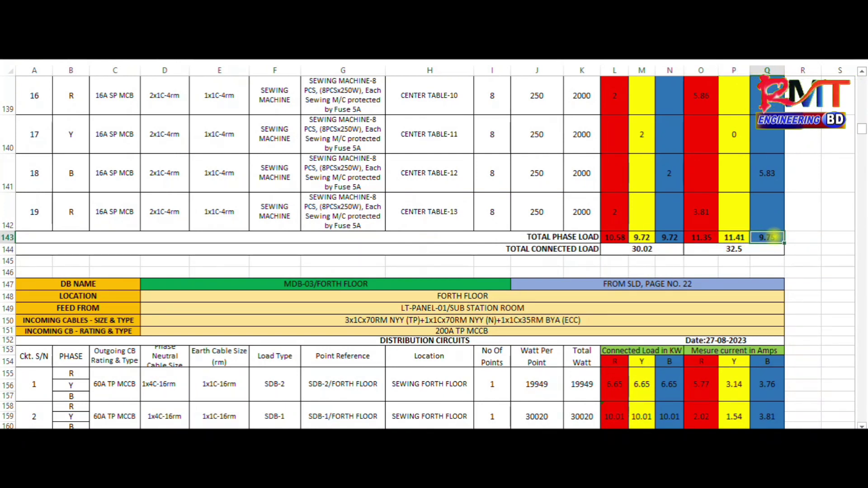
Step: Compare the phase totals for connected load and measured current with the overall totals in row 144
click(615, 237)
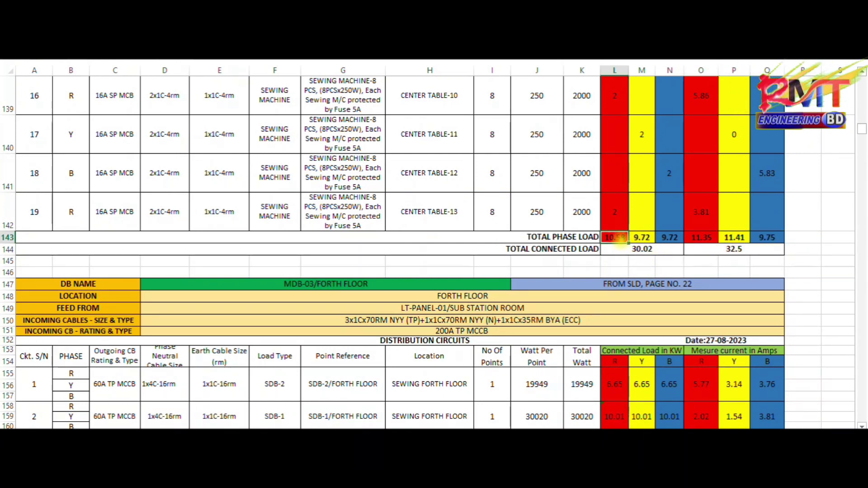
click(701, 237)
drag(714, 238, 733, 255)
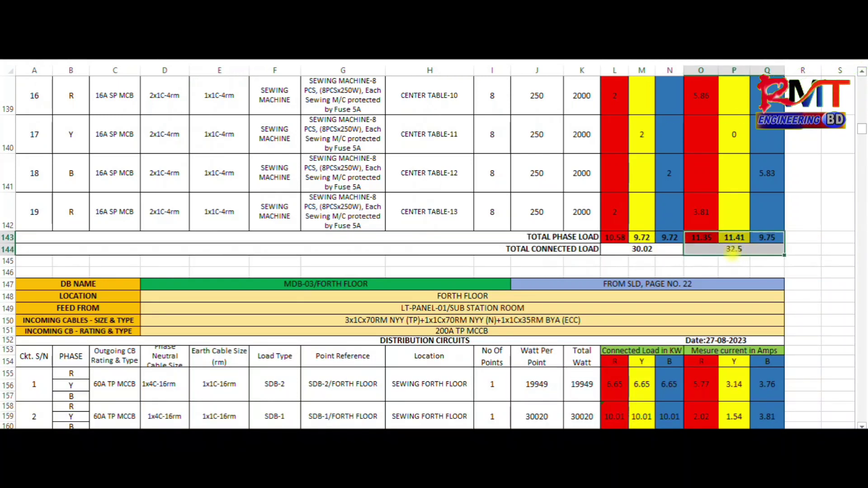
click(649, 250)
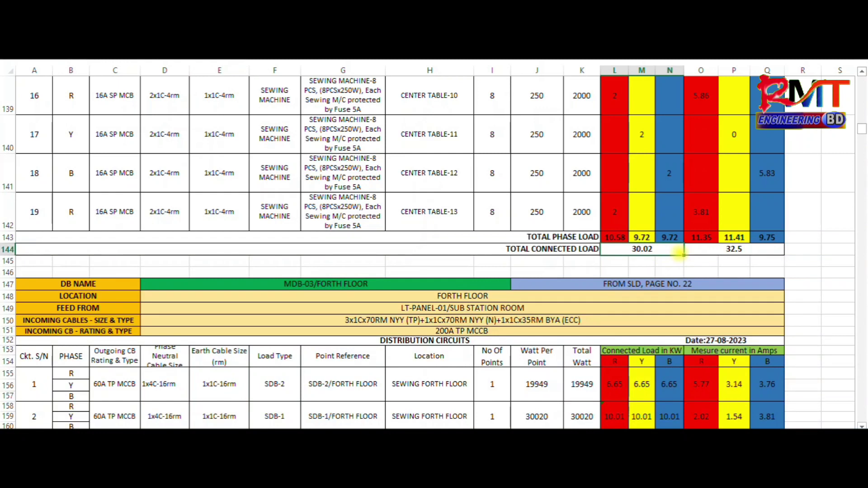
Step: Examine the total phase load and total connected load labels in rows 143 and 144 alongside the overall measured current total
click(732, 250)
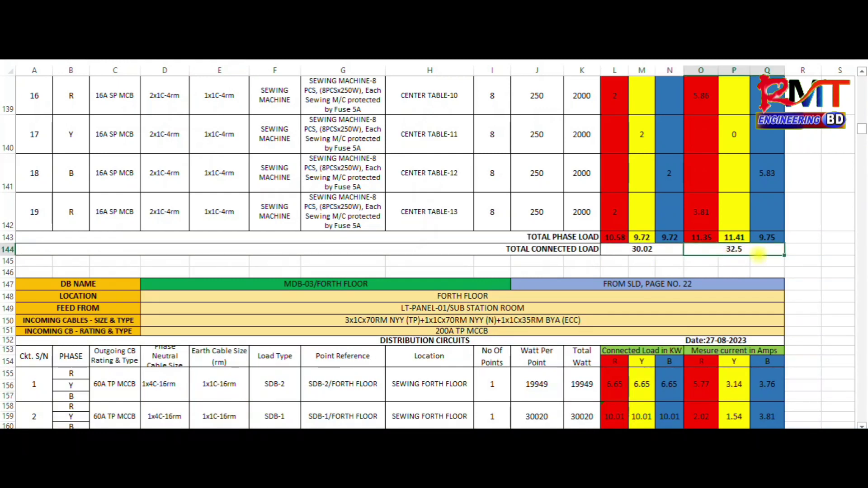
click(705, 282)
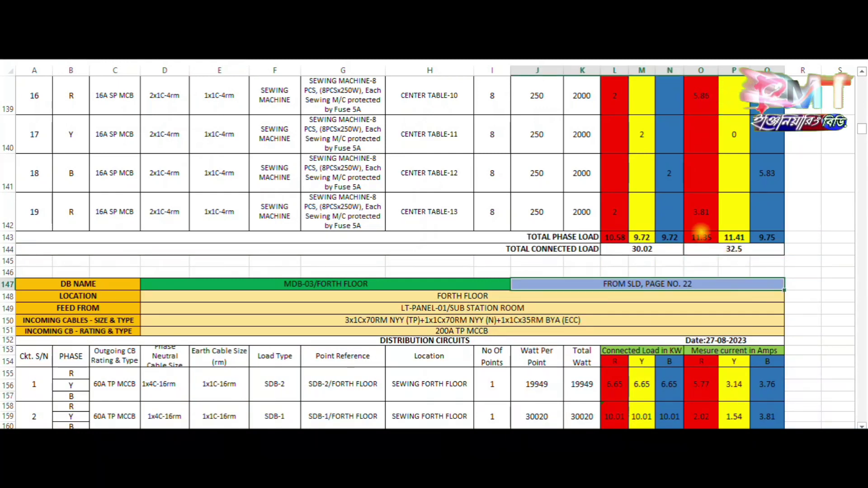
click(561, 237)
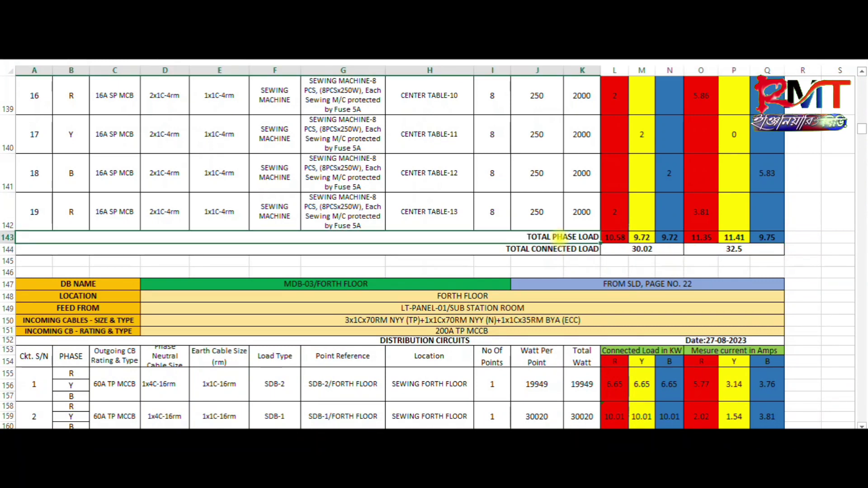
click(549, 260)
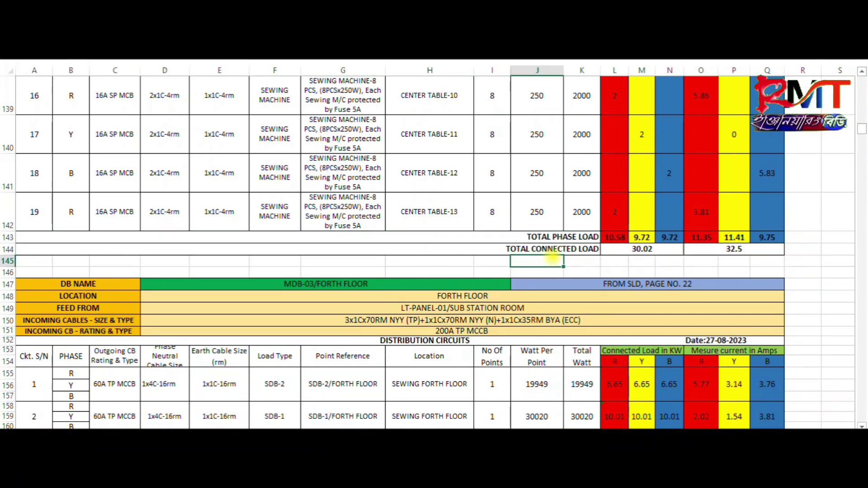
click(553, 249)
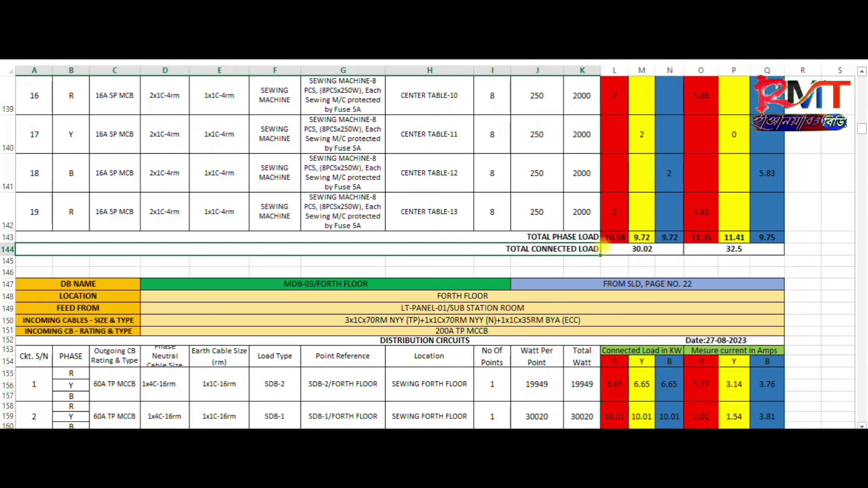
click(728, 250)
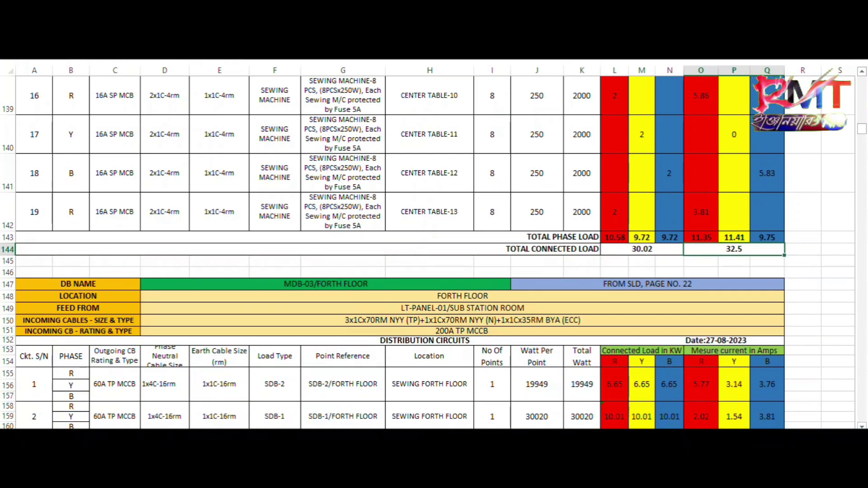
Step: Examine the location heading, the SDB-1 circuit's earth cable size and the SLD page reference in the MDB-03/FORTH FLOOR table
click(413, 356)
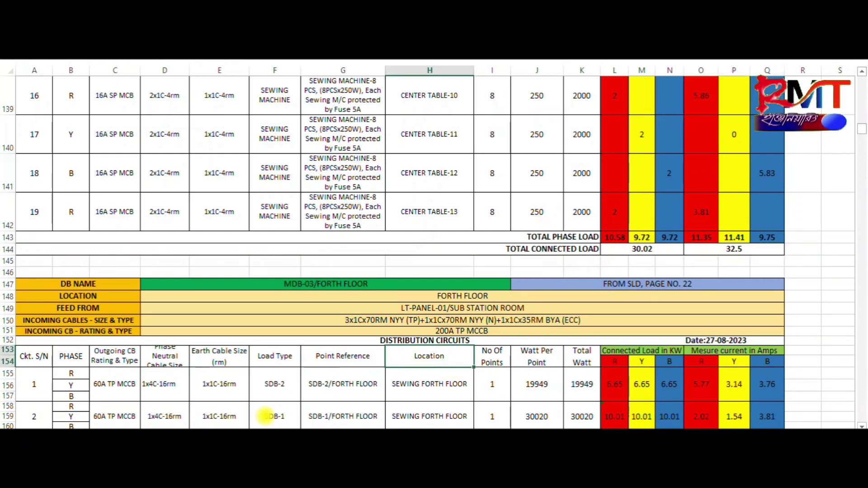
click(244, 416)
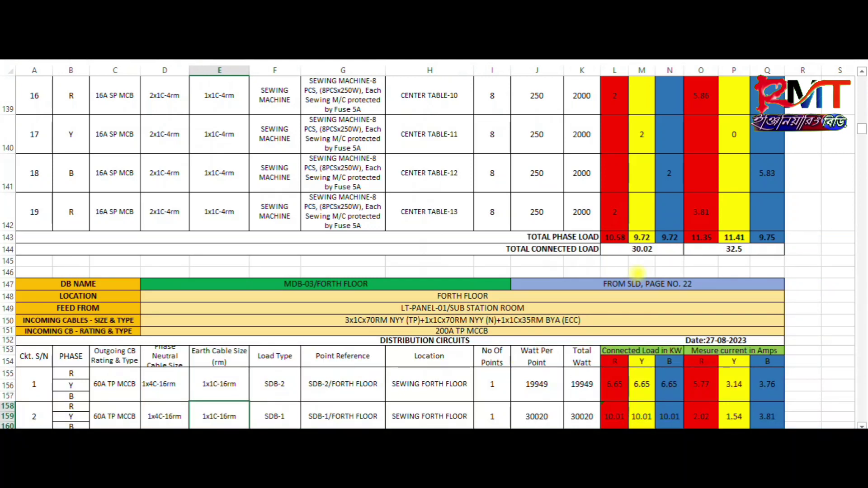
click(616, 285)
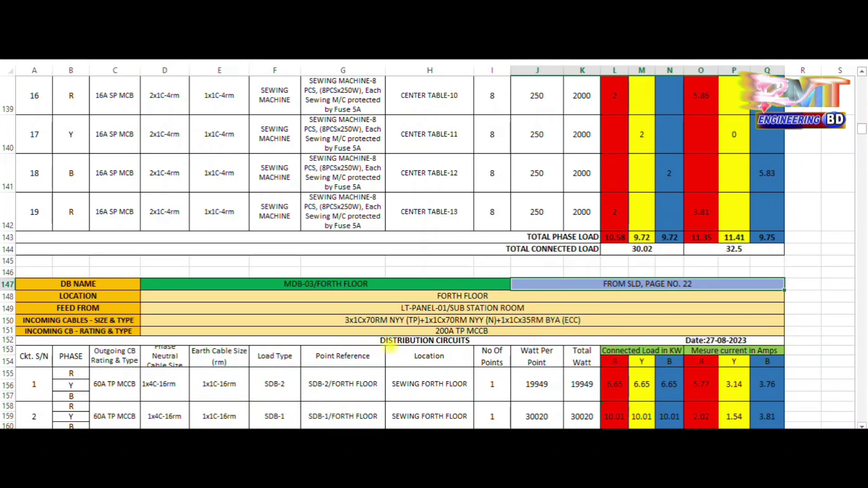
click(696, 183)
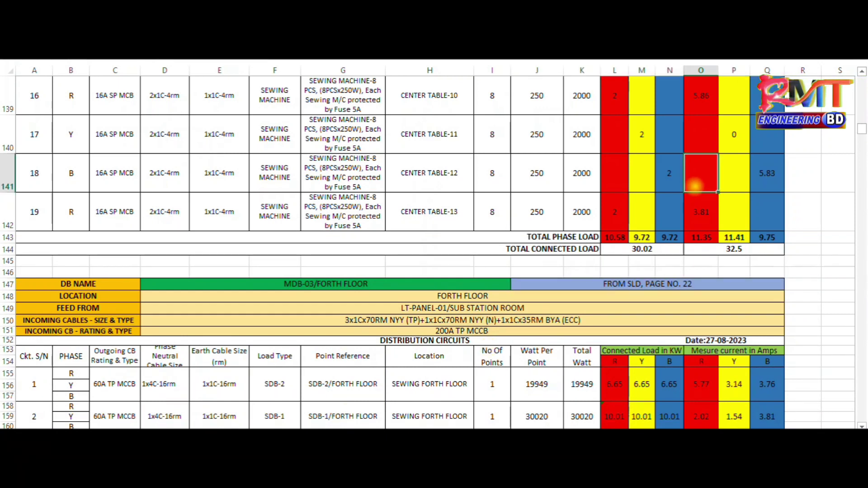